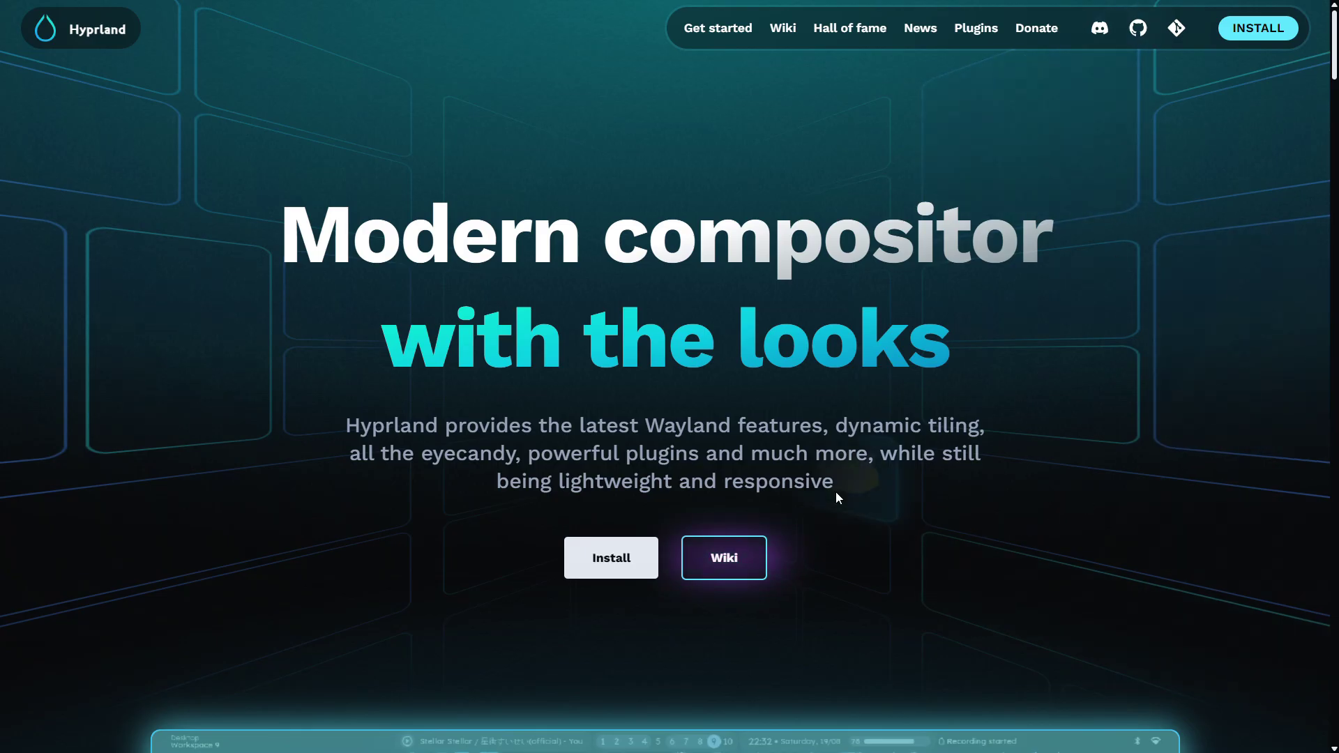
Scroll down to the Features section with the Smooth, Easy to configure and Dynamic tiling cards.
scroll(835, 491, down, 8)
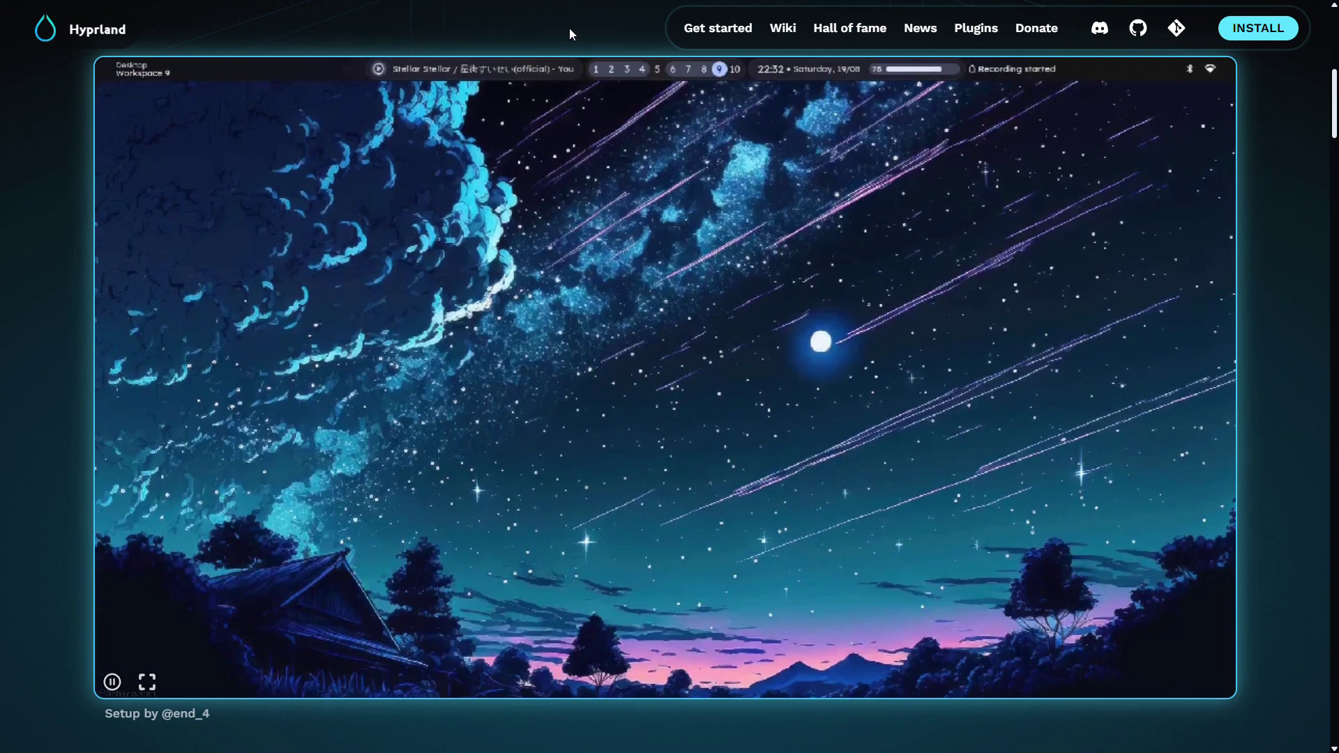
scroll(470, 351, down, 11)
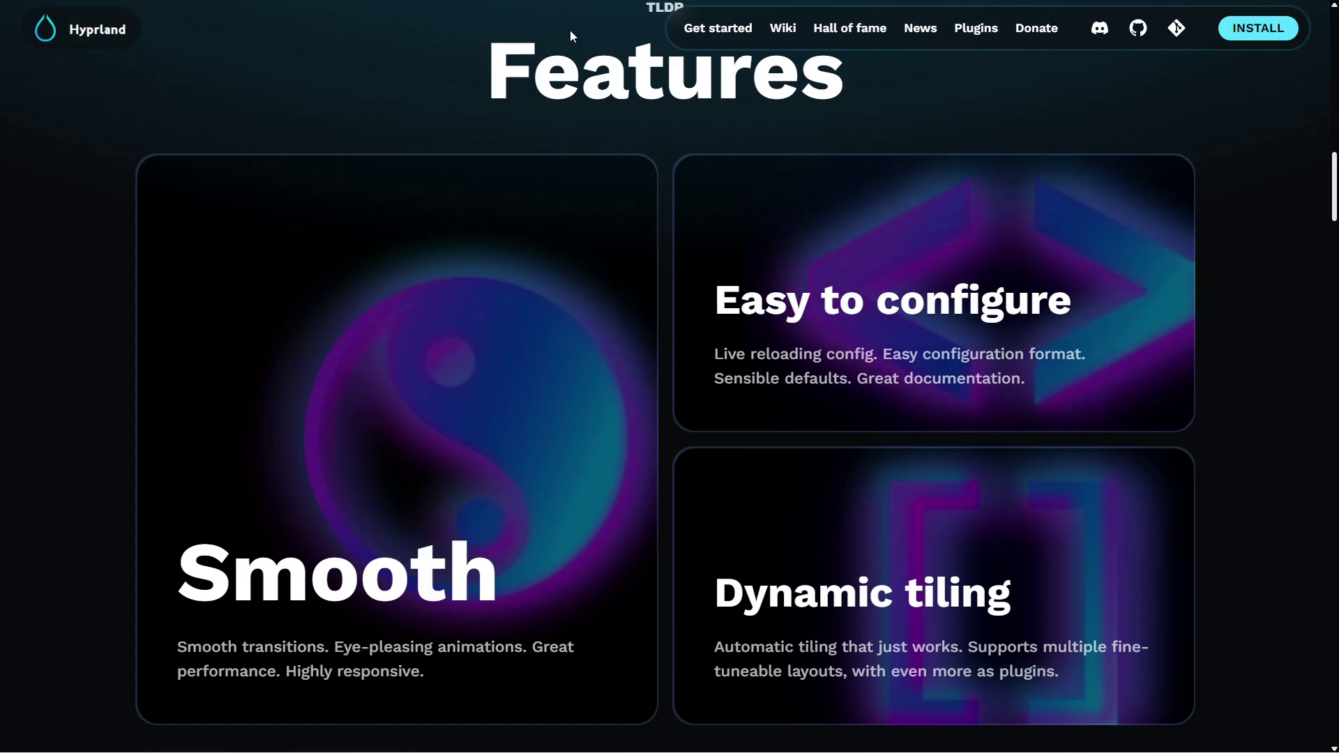
Fill workspace 5 with tiled terminals, move the tall middle one to the top row, and resize the columns.
scroll(569, 30, down, 5)
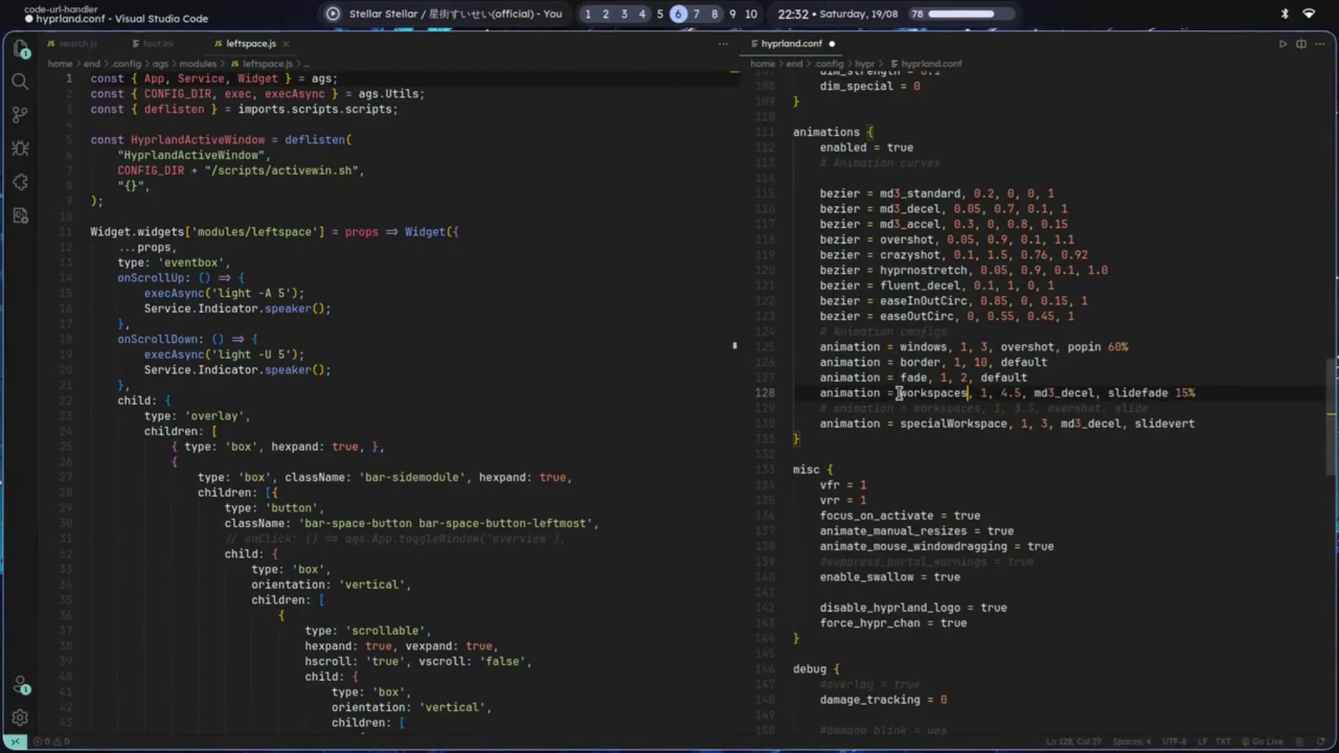
key(super+5)
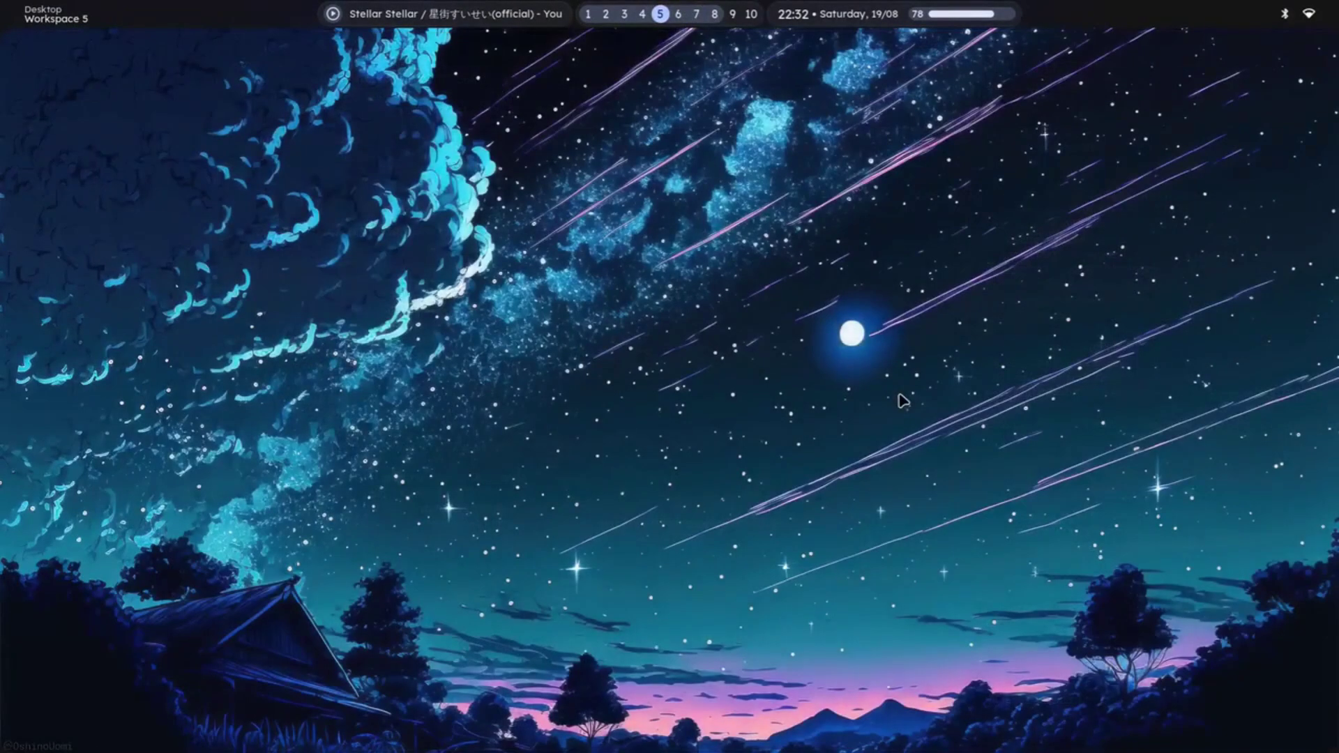
key(super+Return)
key(super+Return)
key(super+Return)
key(super+Return)
key(super+Return)
key(super+Return)
key(super+Return)
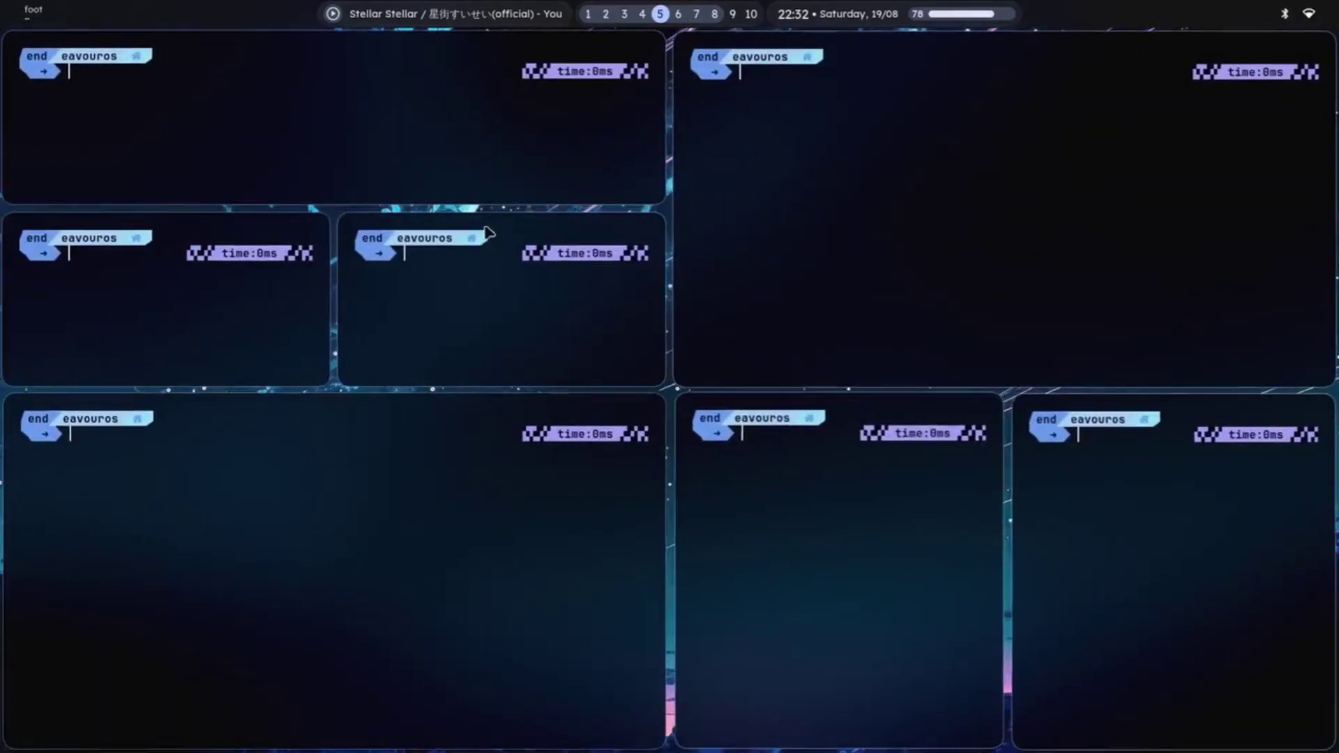
key(super+q)
key(super+Return)
key(super+Return)
drag(452, 358, 437, 332)
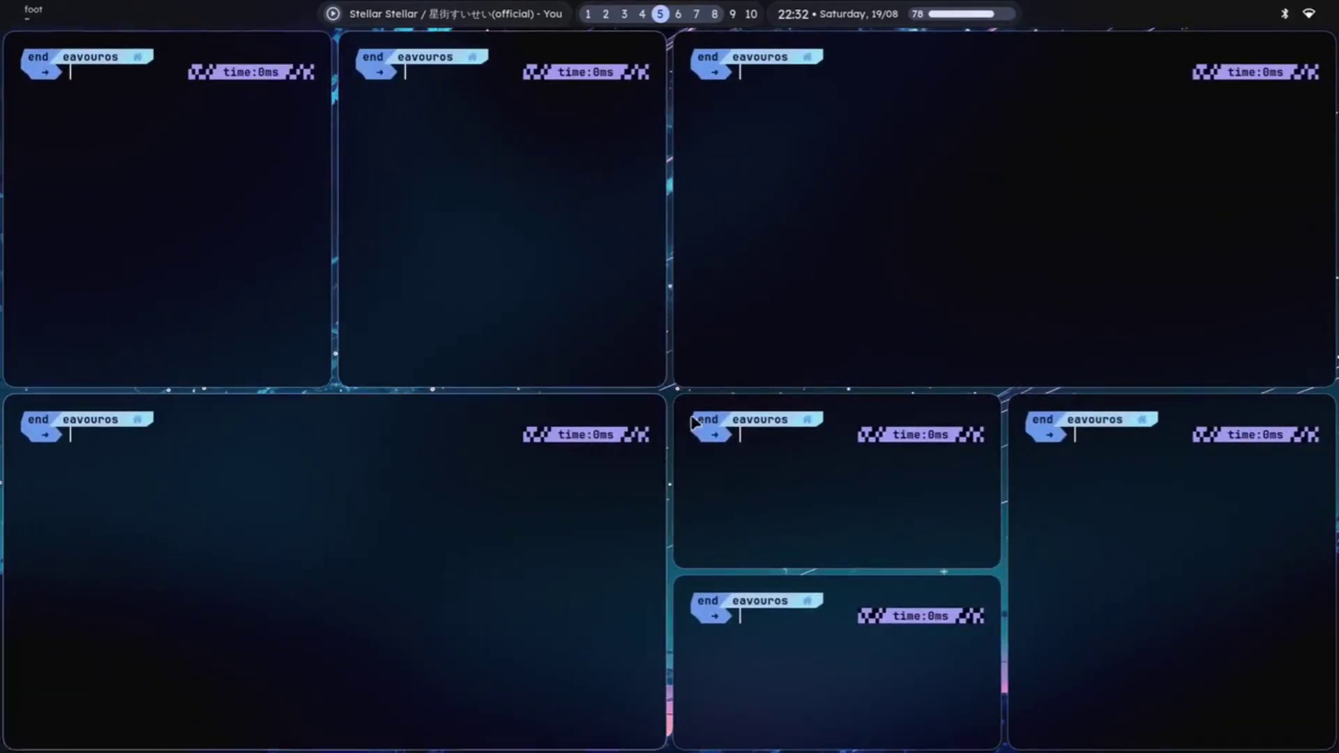
drag(701, 415, 678, 362)
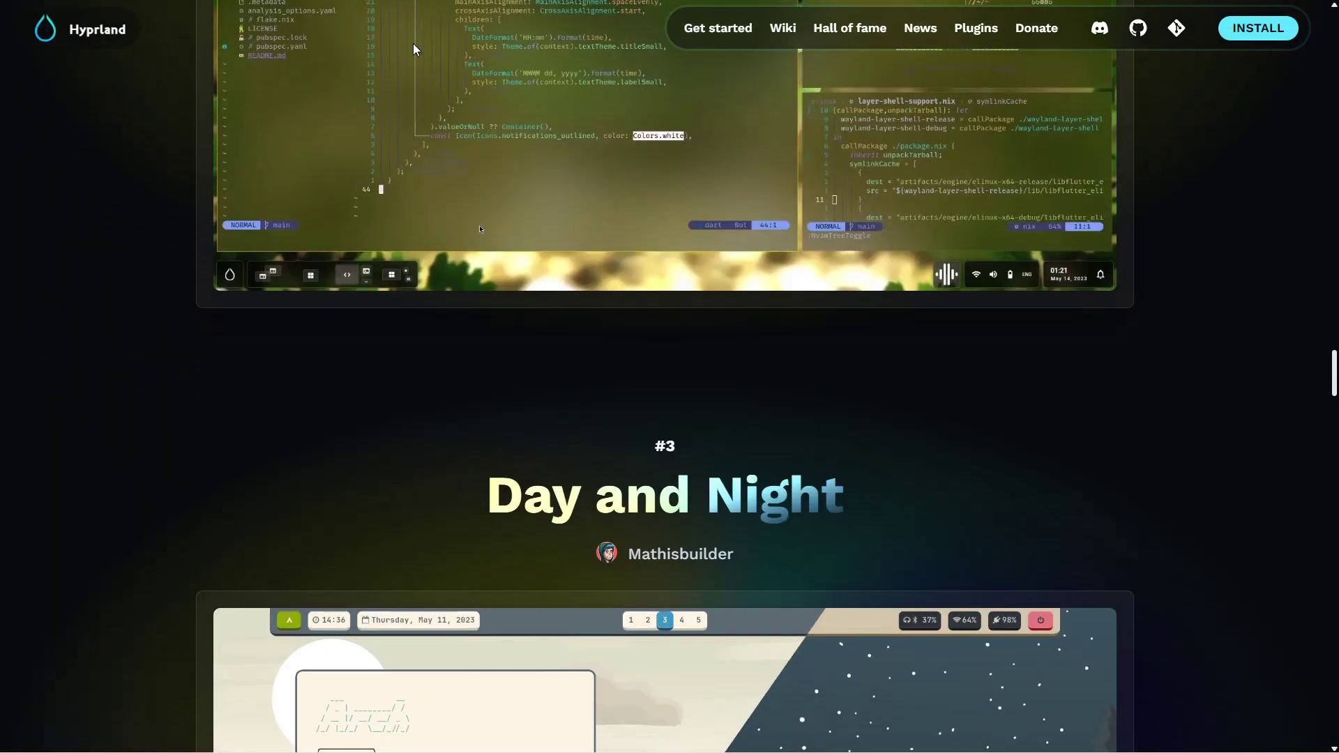
scroll(422, 91, down, 5)
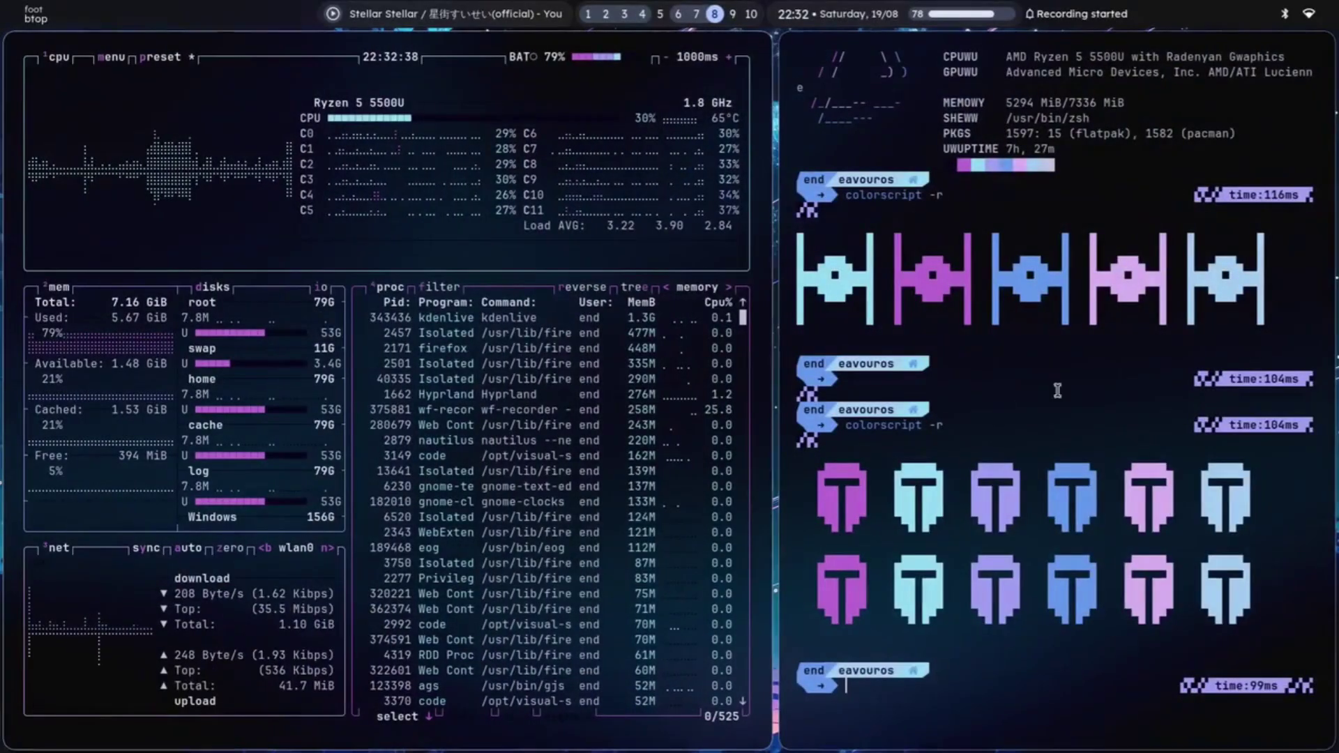
Flip to workspace 7 to browse wallpapers, then to workspace 8 and the empty workspace 9.
key(super+7)
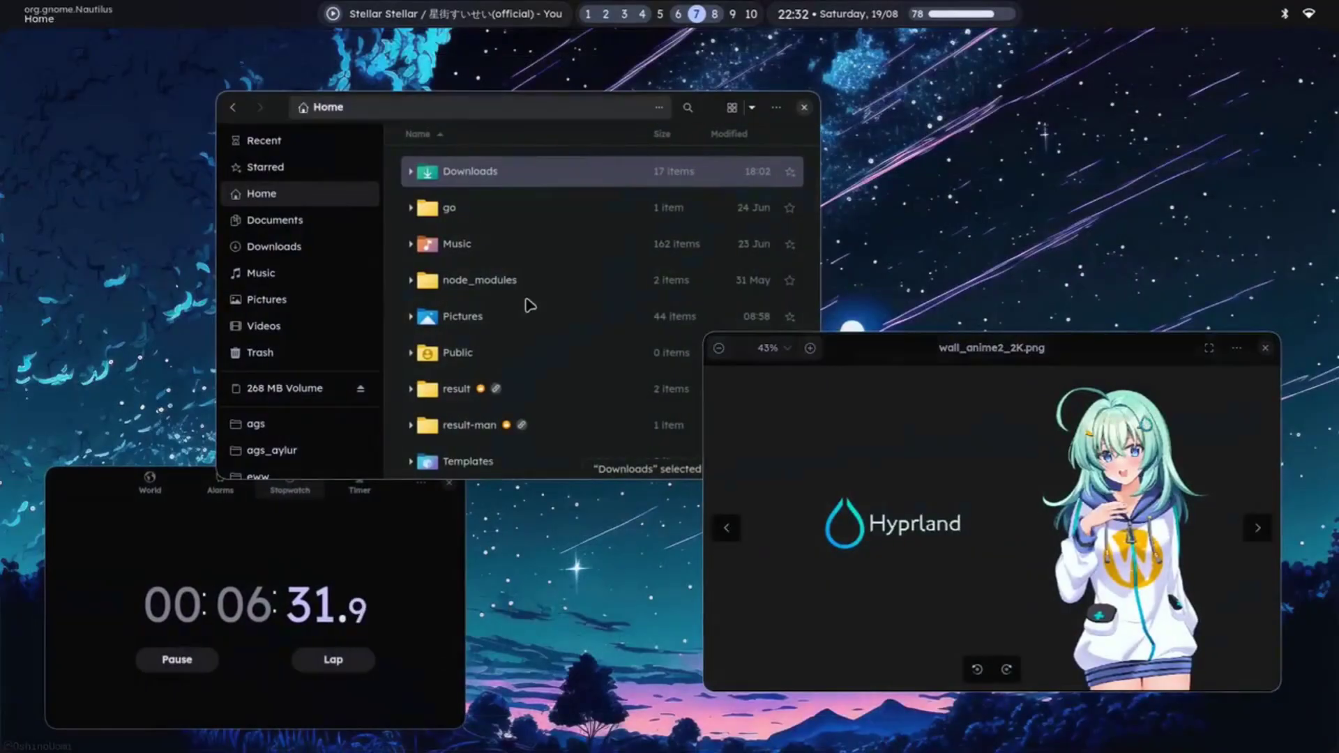
key(Right)
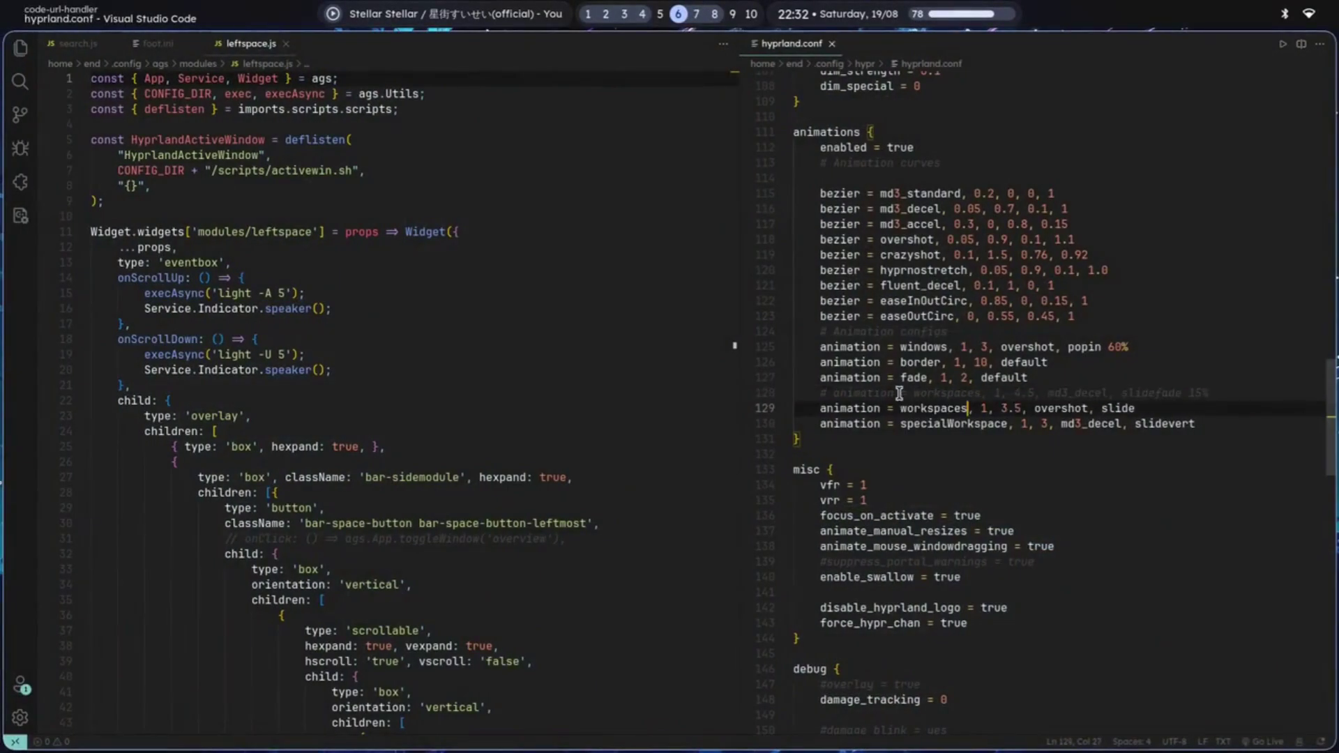
key(super+8)
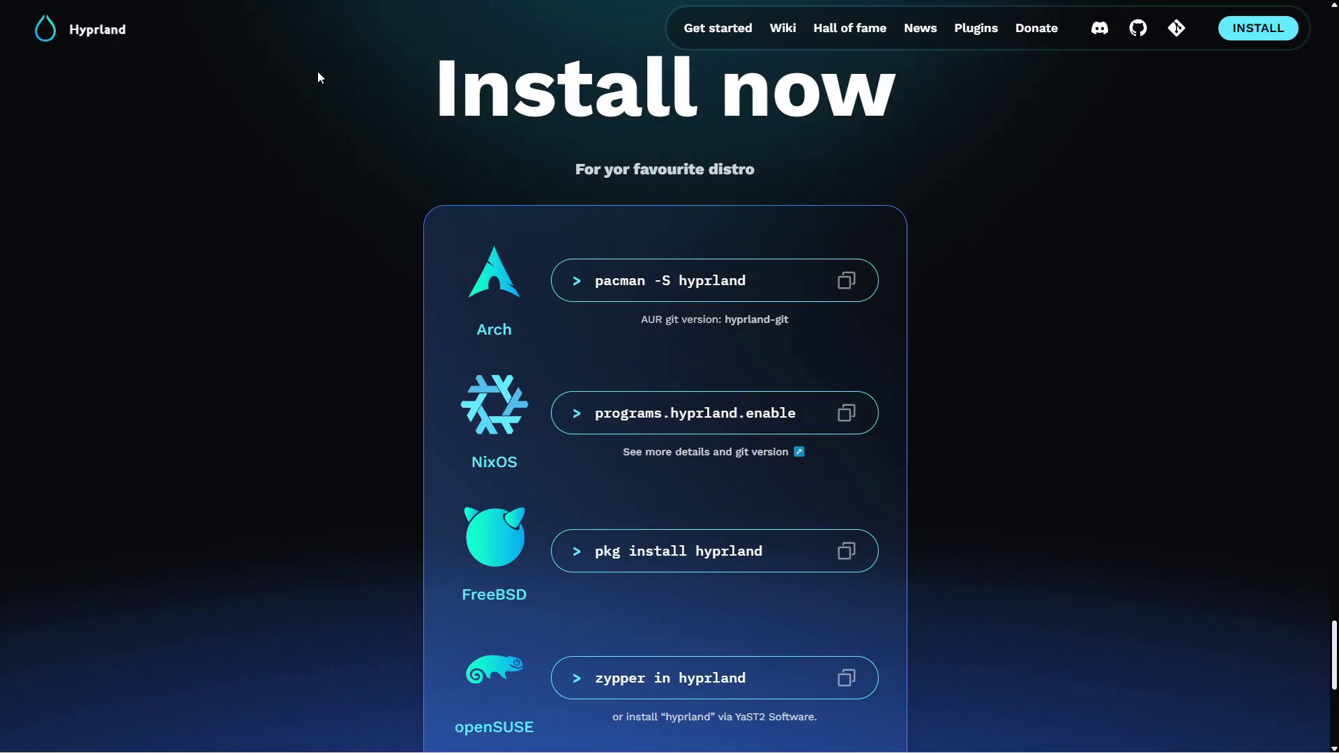
scroll(318, 73, down, 1)
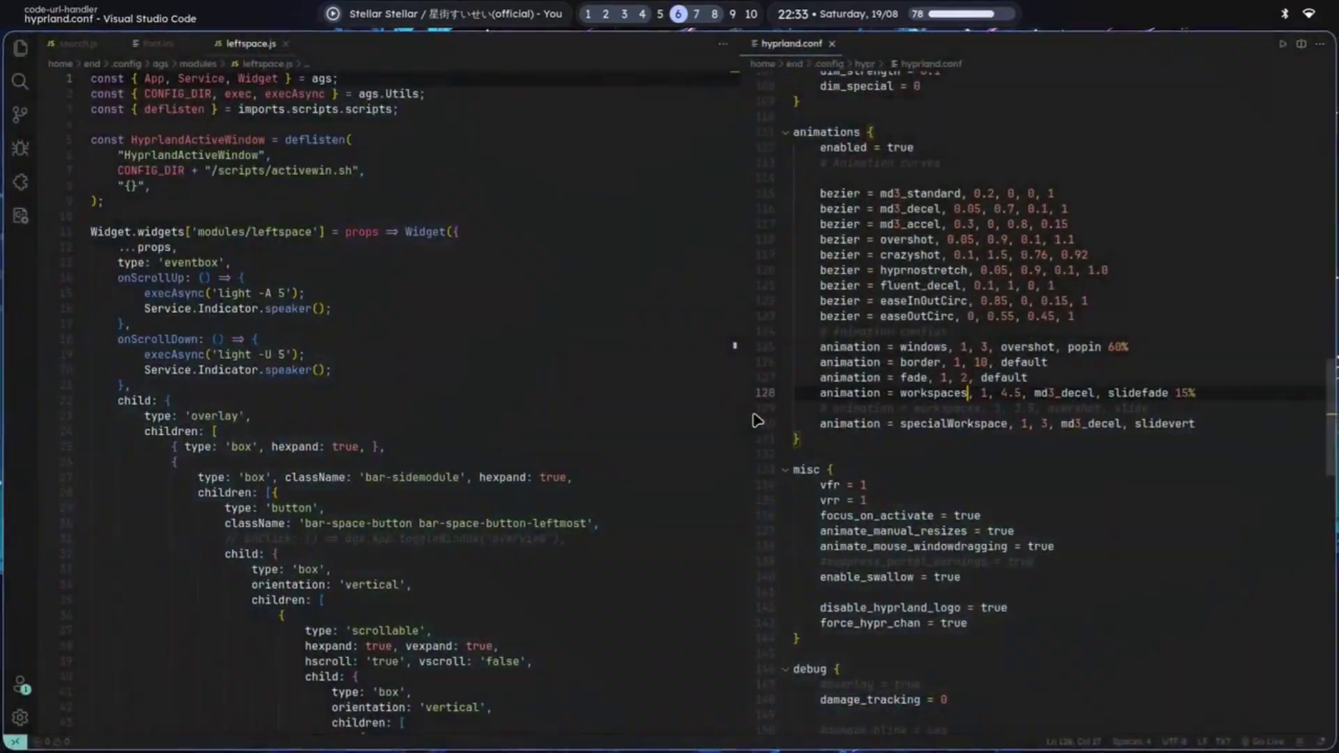
key(super+8)
key(super+9)
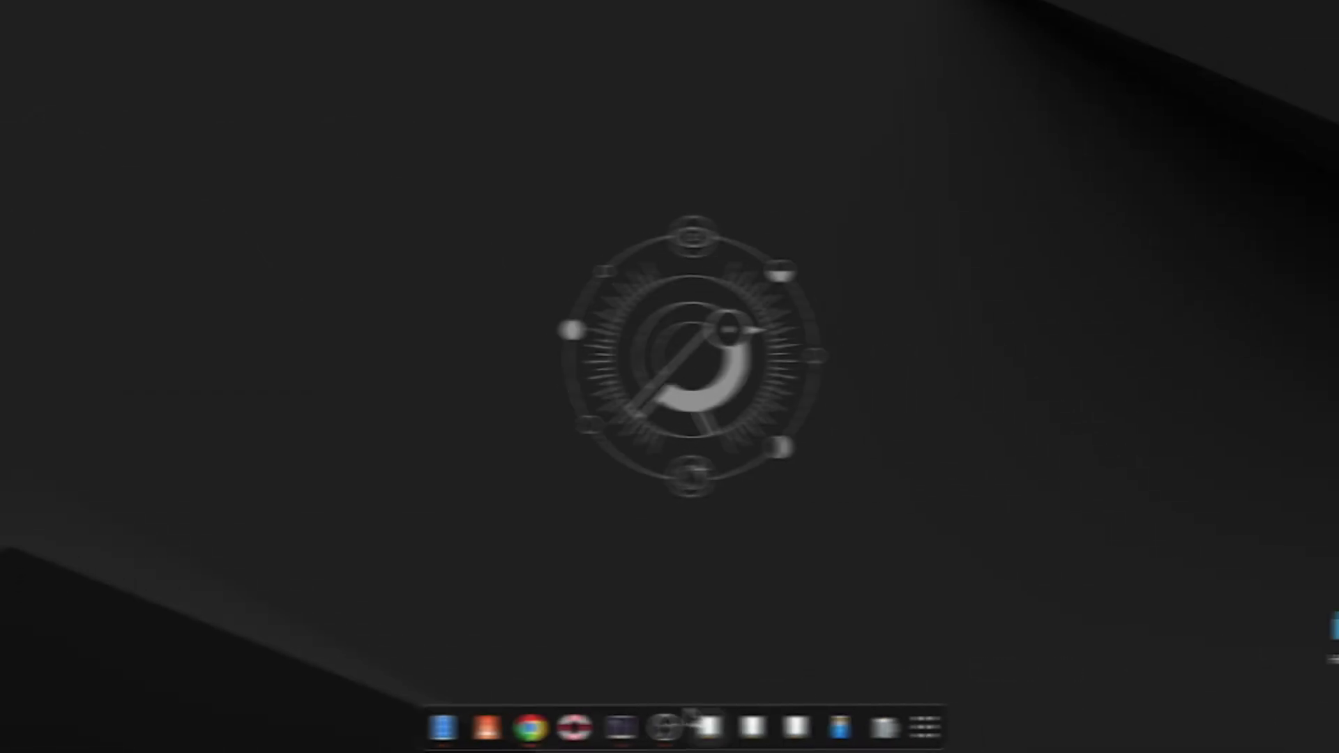
Open a terminal from the dock and select the Ubuntu-Hyprland 24.10 git clone command in the README.
click(606, 726)
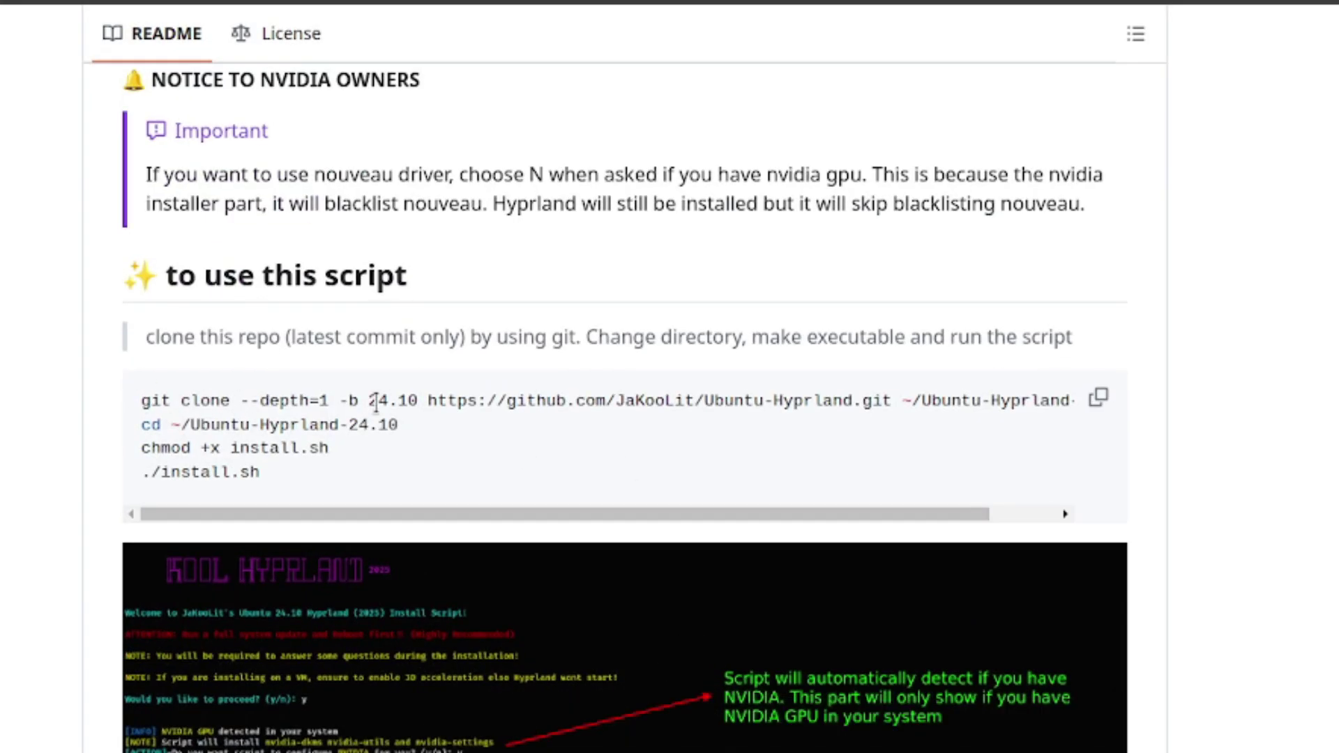
drag(371, 398, 421, 397)
scroll(335, 422, up, 10)
scroll(323, 419, down, 5)
scroll(322, 422, up, 15)
scroll(322, 421, down, 4)
scroll(436, 425, up, 5)
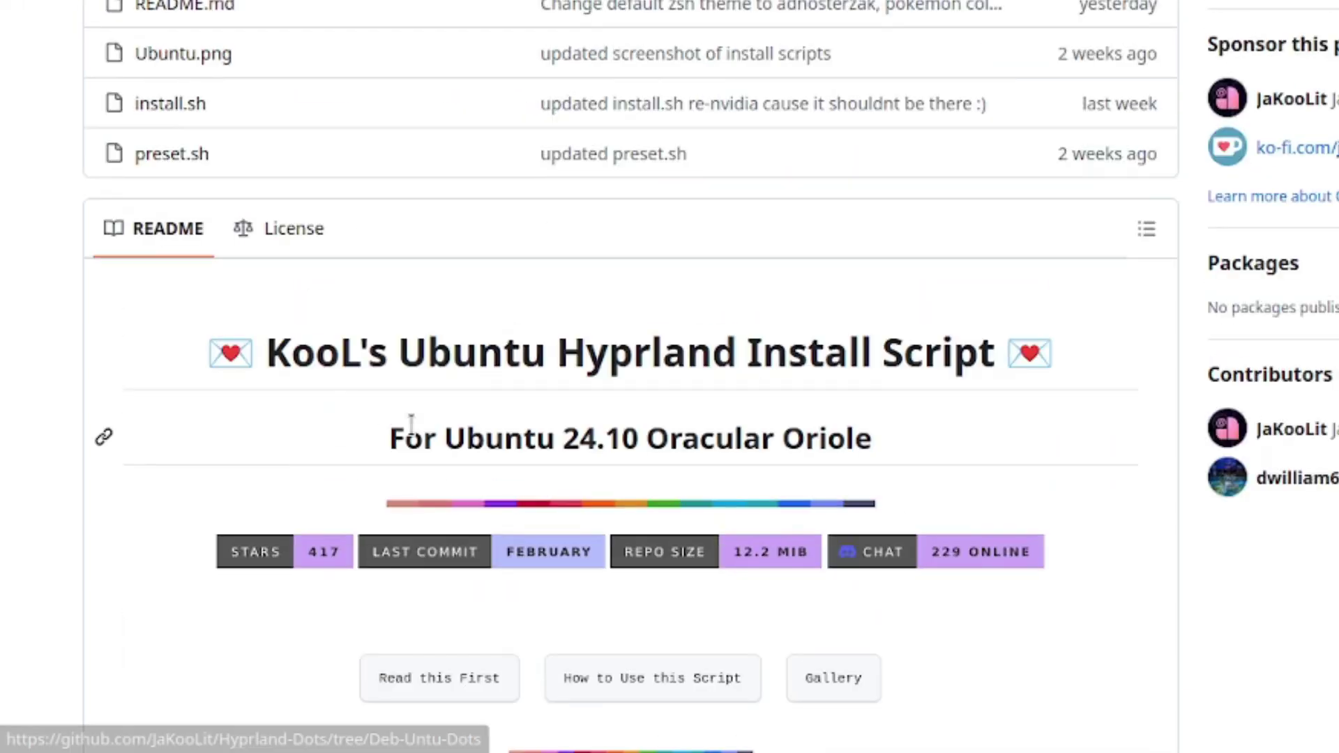
drag(448, 438, 869, 438)
scroll(944, 464, down, 15)
drag(143, 401, 999, 398)
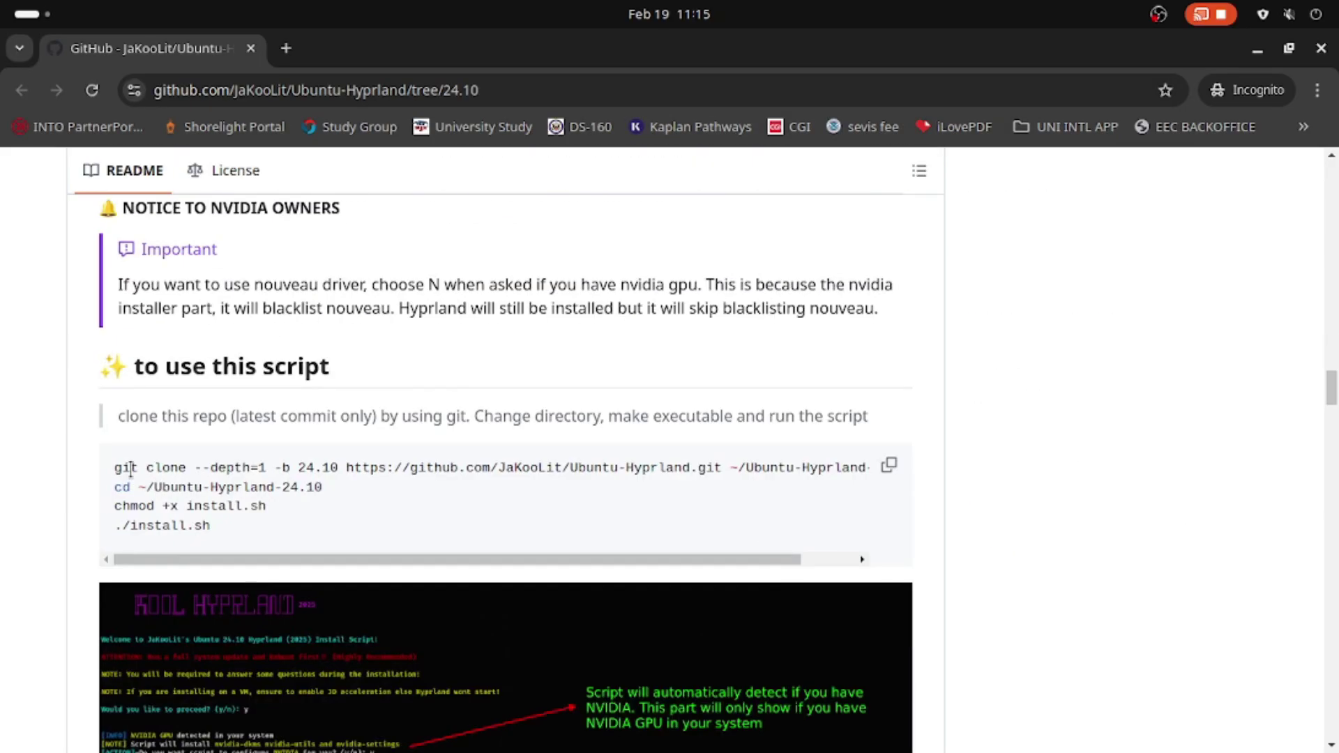
Clone the Ubuntu-Hyprland 24.10 repository and change into ~/Ubuntu-Hyprland-24.10.
key(ctrl+c)
key(alt+Tab)
key(ctrl+shift+v)
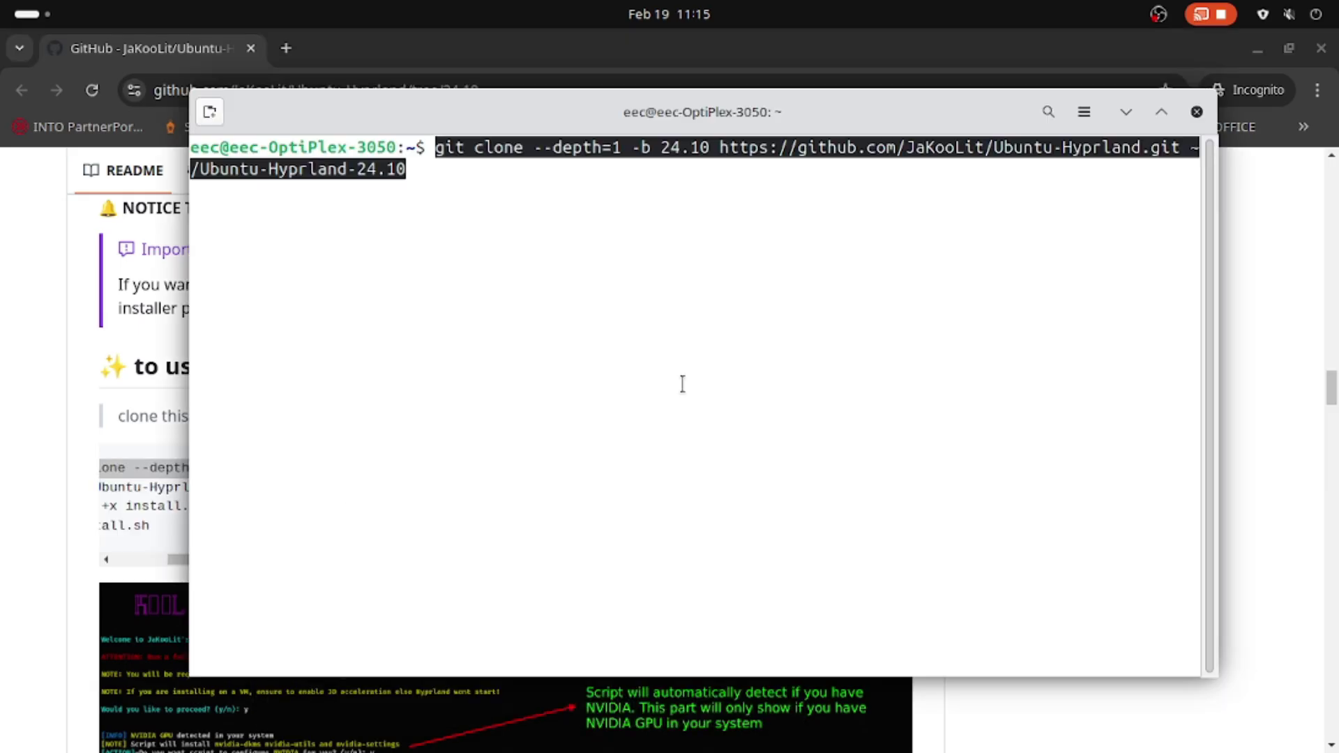
key(Return)
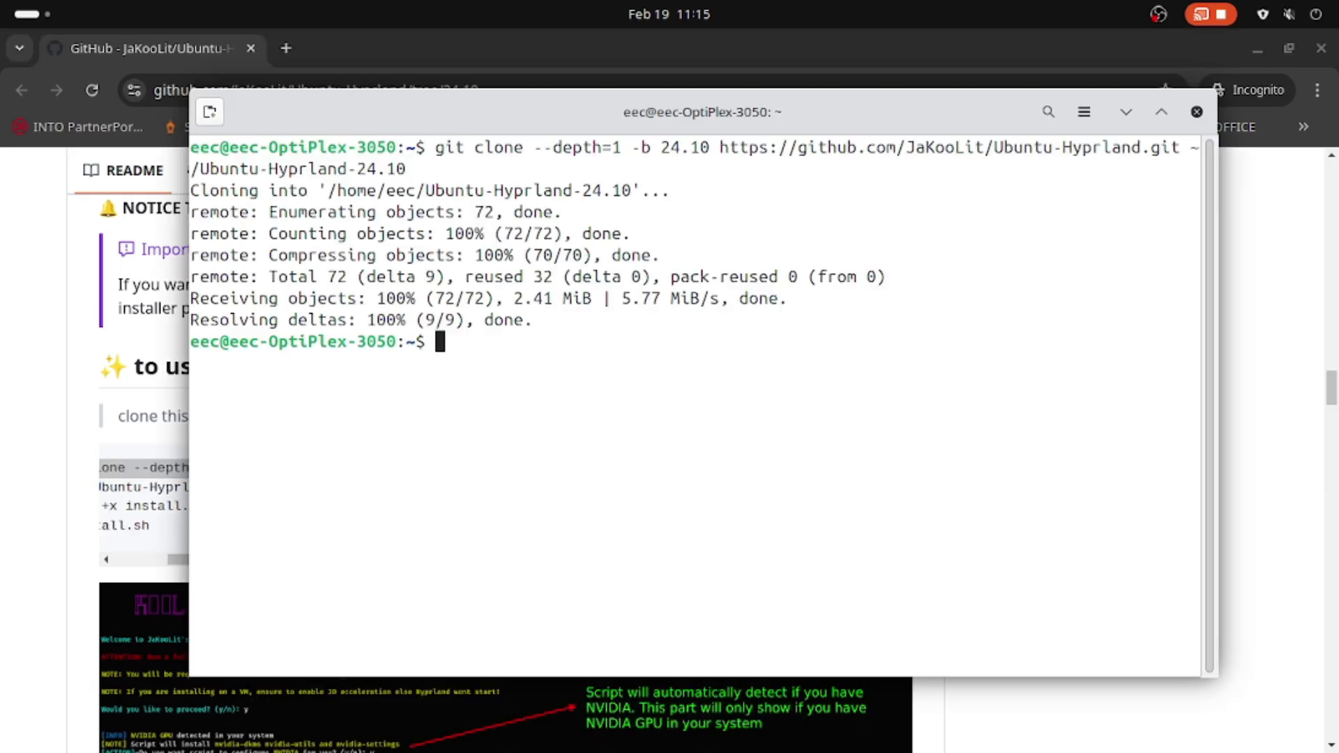
key(ctrl+shift+v)
key(Return)
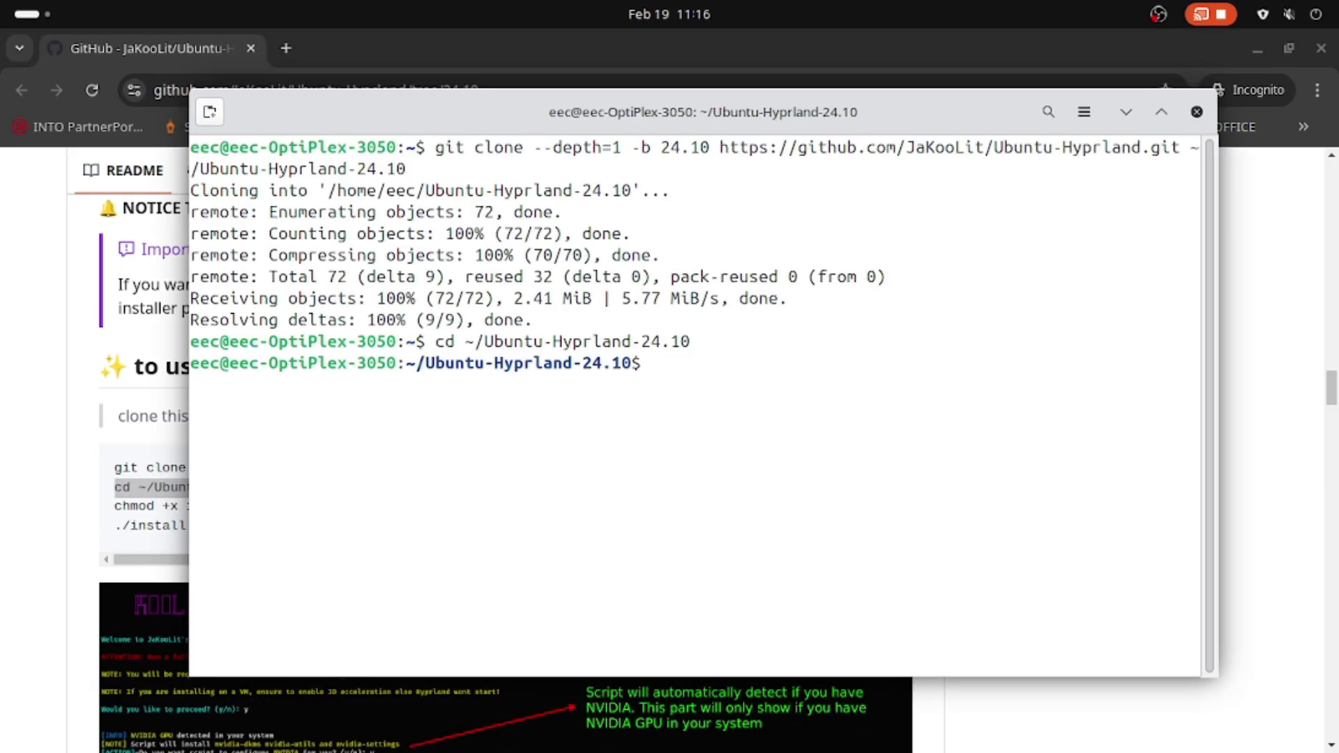
Copy the chmod line from the README, make install.sh executable, and put ./install.sh at the prompt.
key(alt+Tab)
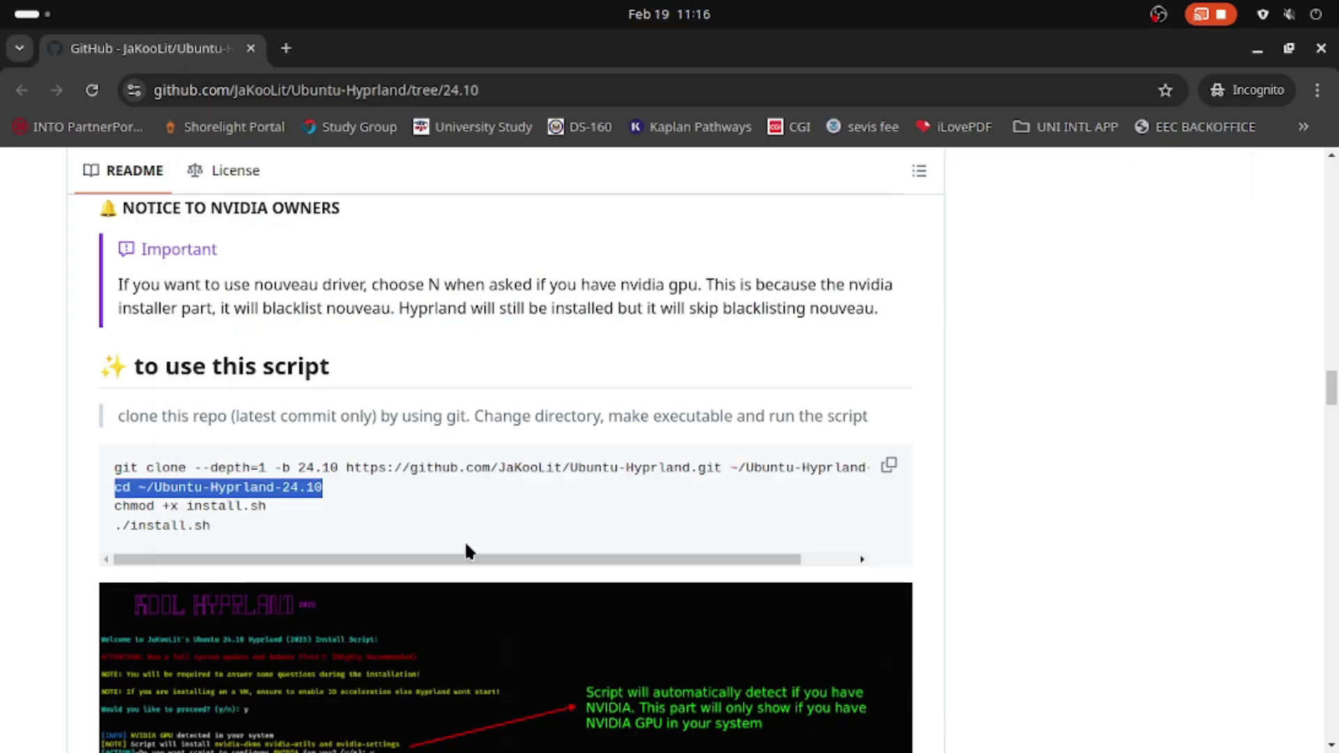
triple_click(446, 506)
key(ctrl+c)
key(alt+Tab)
key(ctrl+shift+v)
key(ctrl+shift+v)
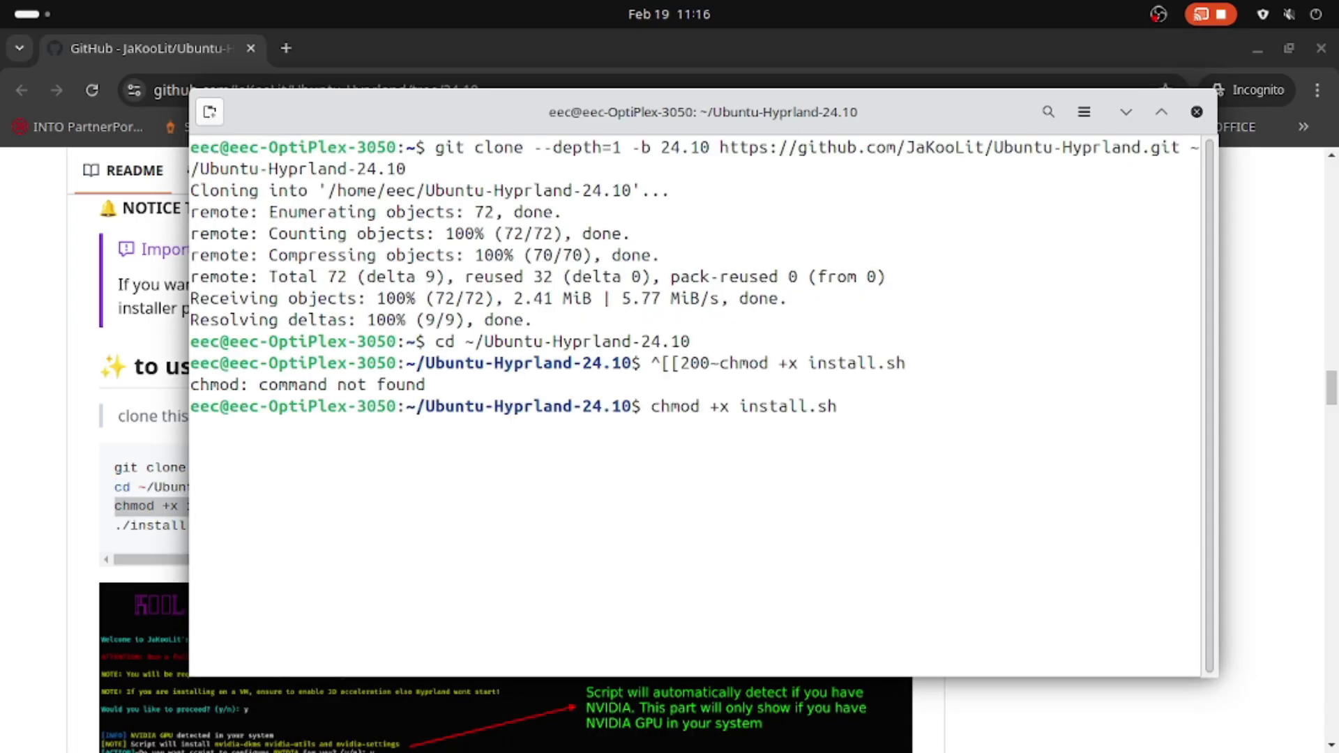
key(Return)
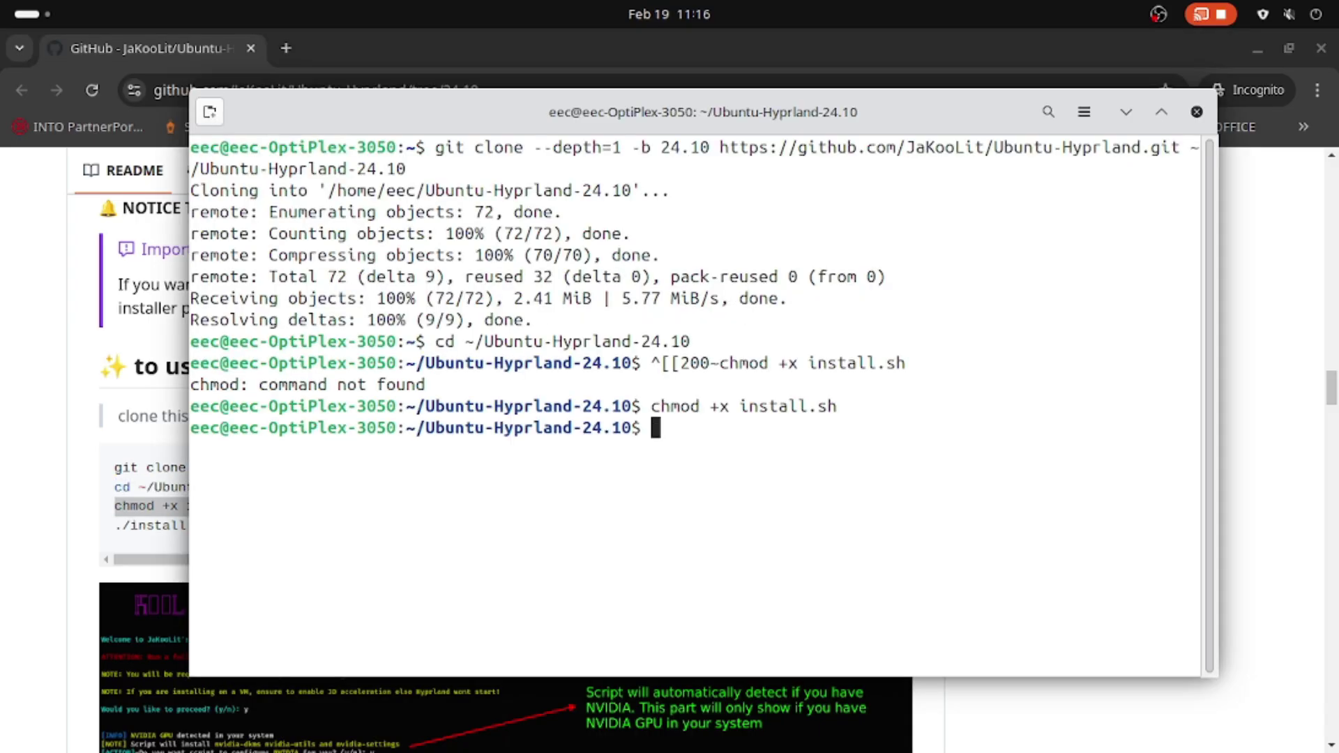
key(ctrl+shift+v)
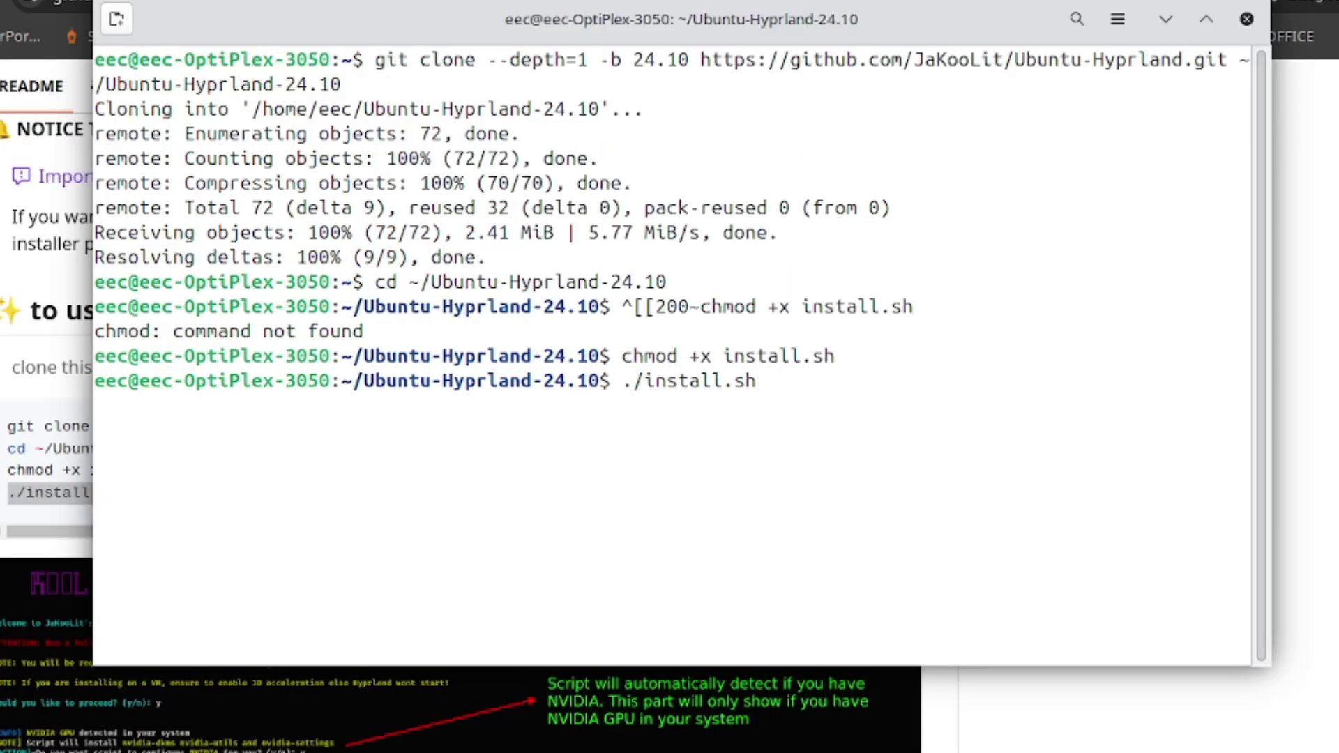
Run install.sh and answer yes to GTK themes, Bluetooth, Thunar as default, input group and AGS.
key(Return)
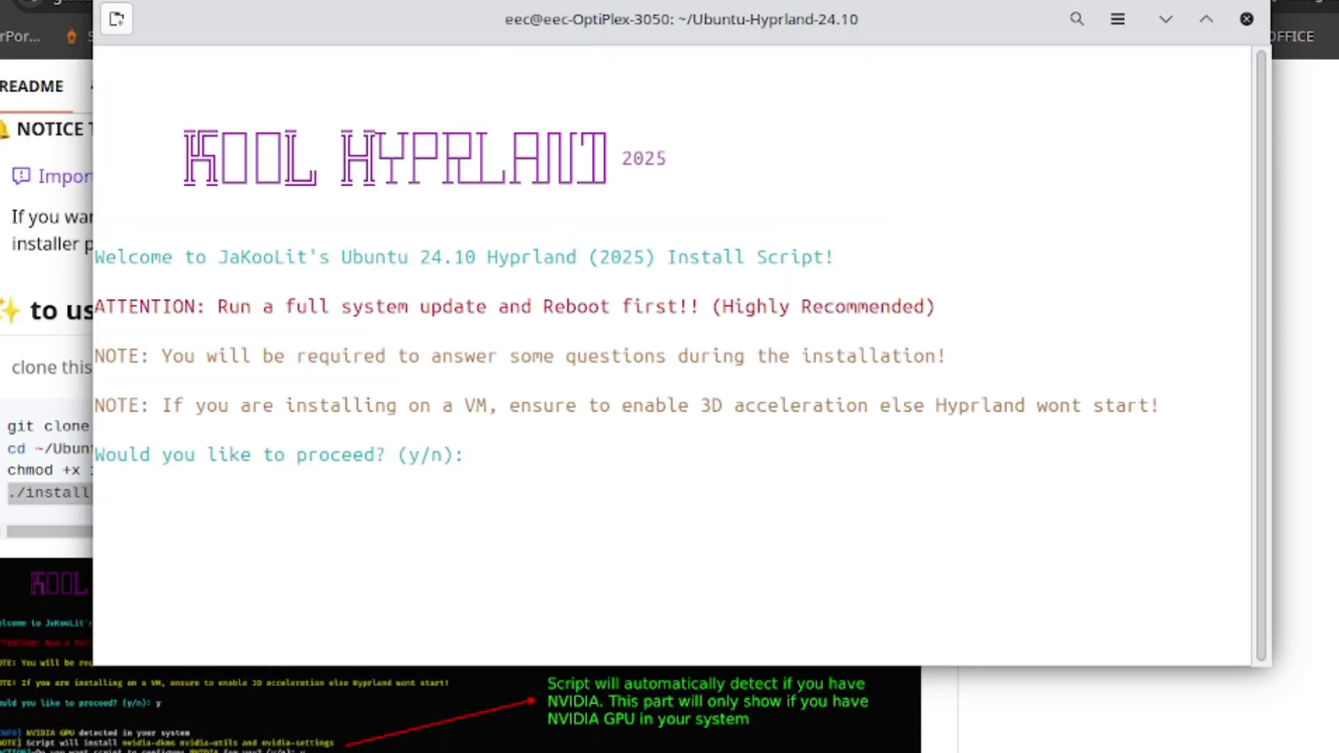
text(y)
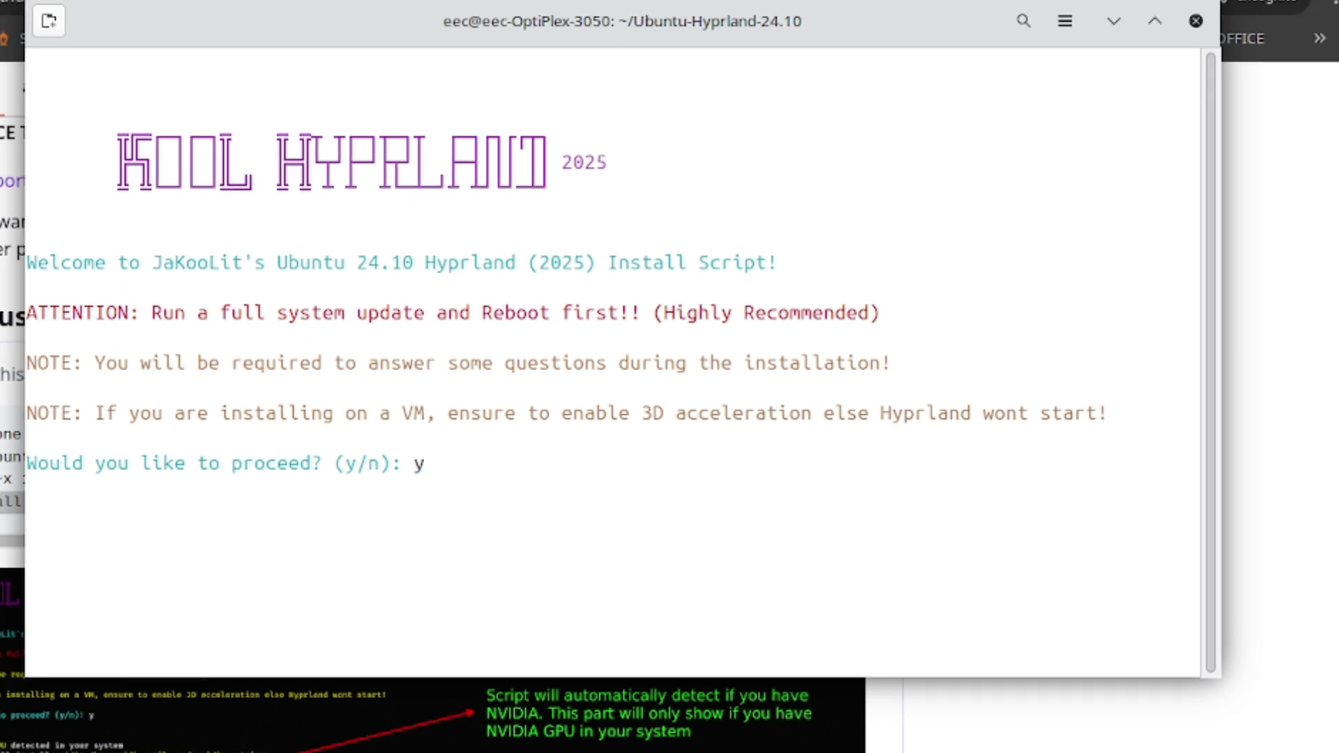
key(Return)
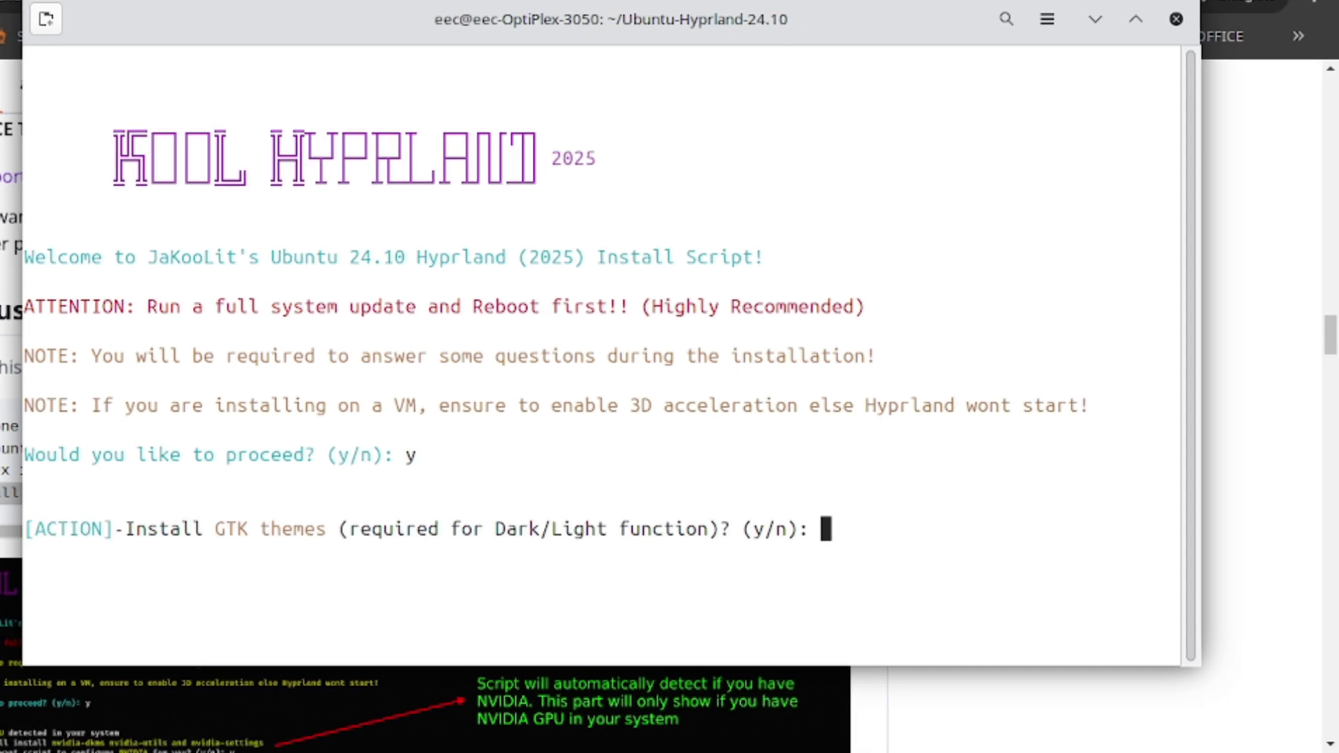
text(y)
key(Return)
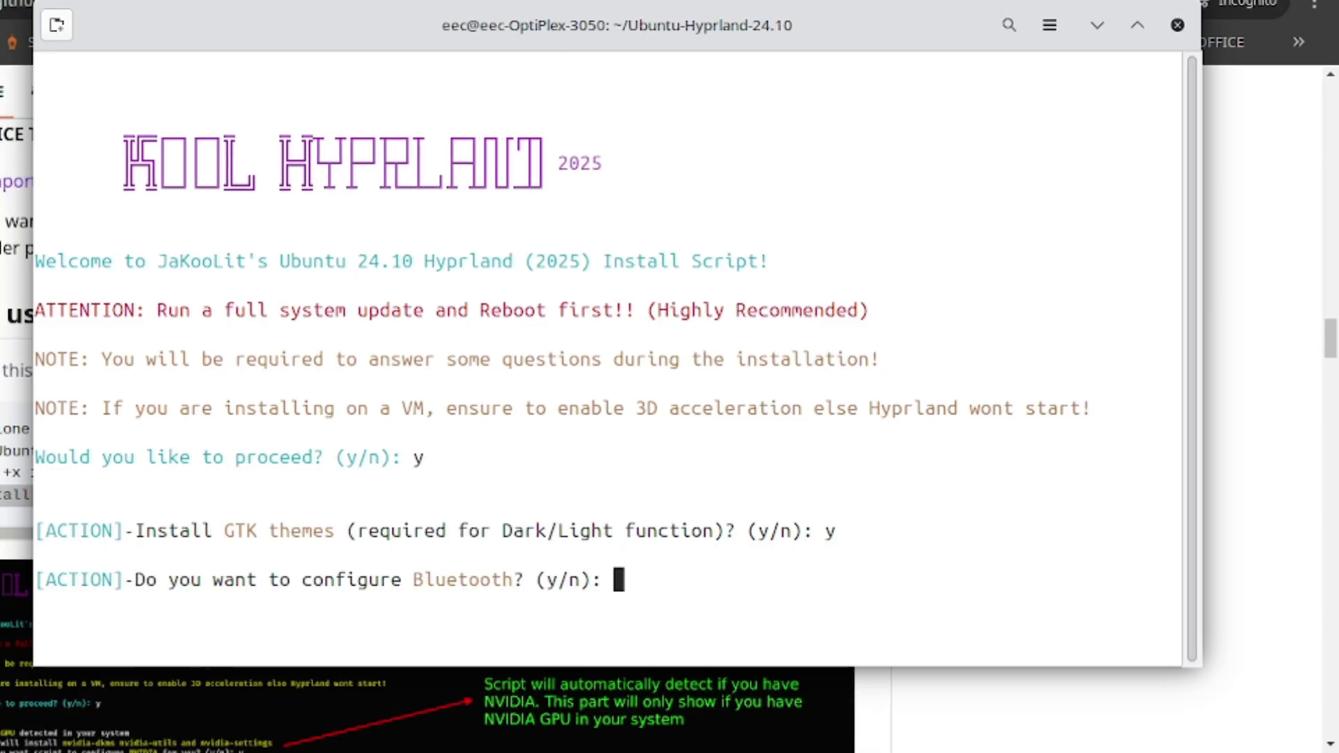
text(y)
key(Return)
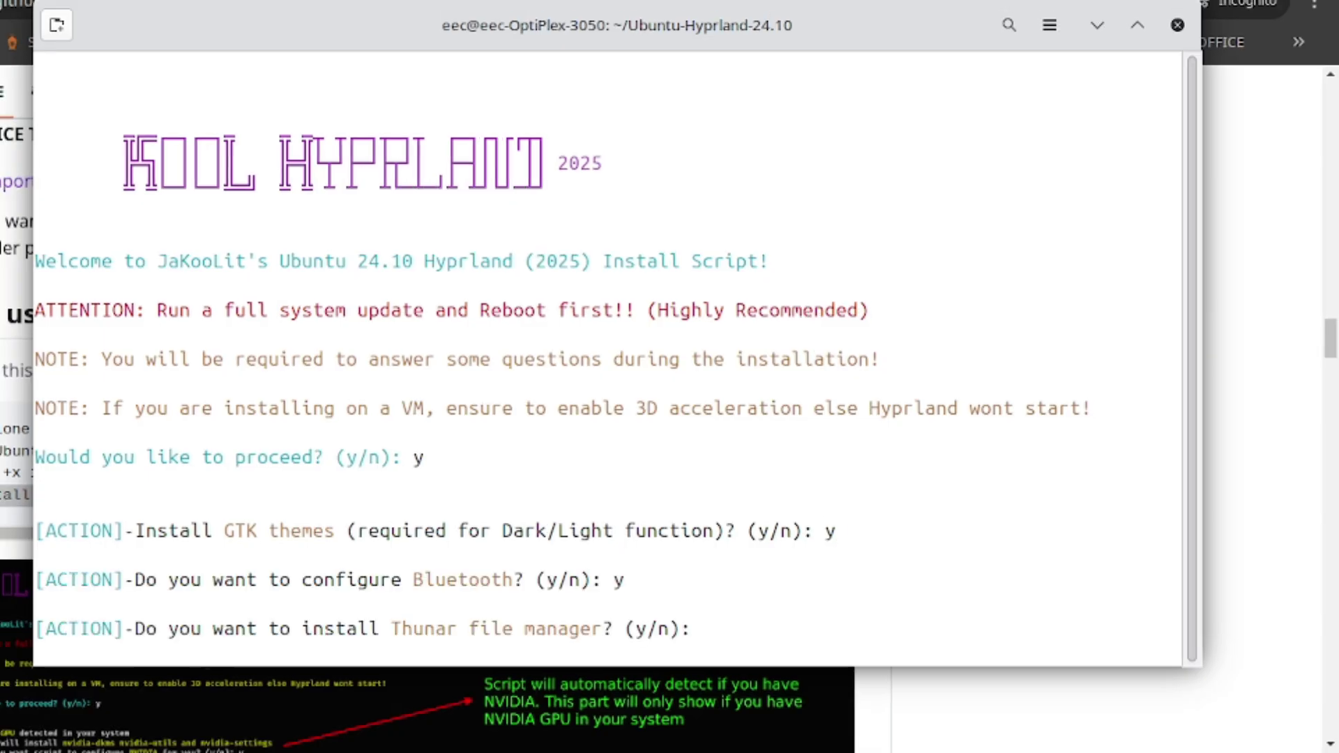
text(y)
key(Return)
text(y)
key(Return)
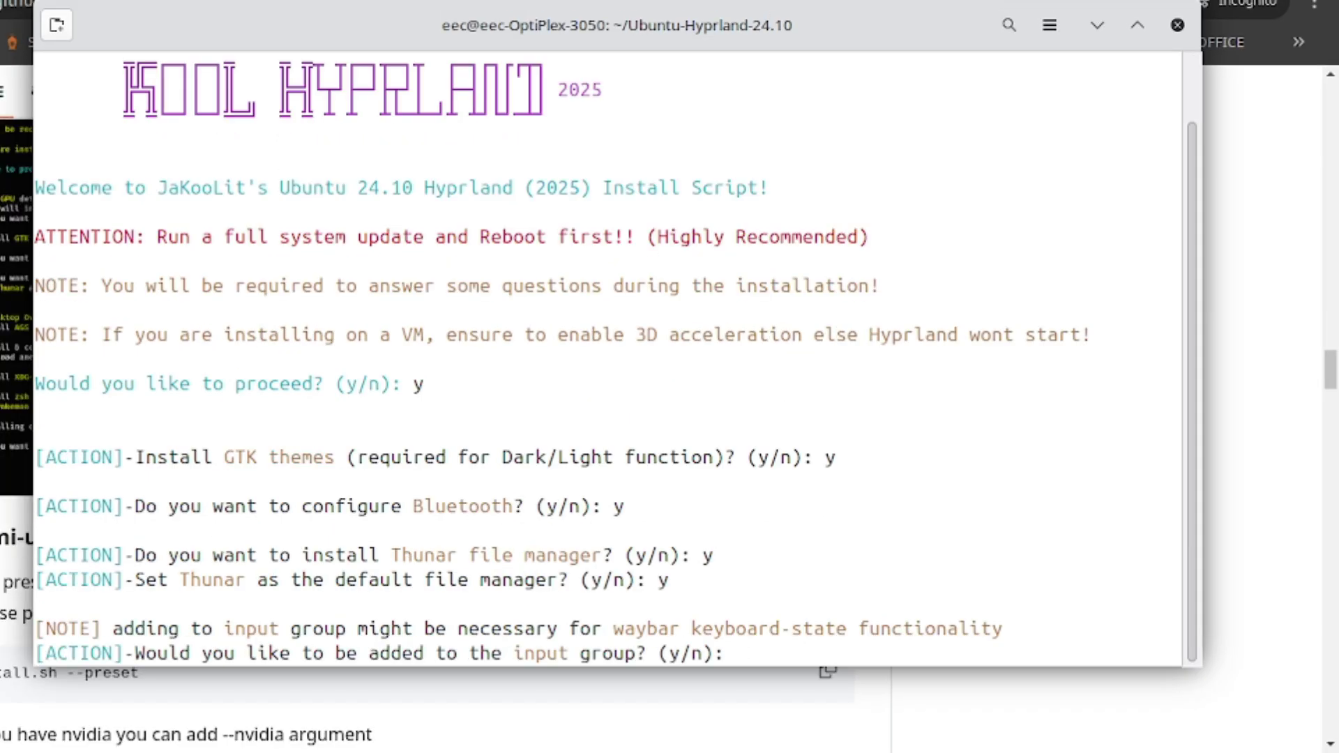
text(y)
key(Return)
text(y)
key(Return)
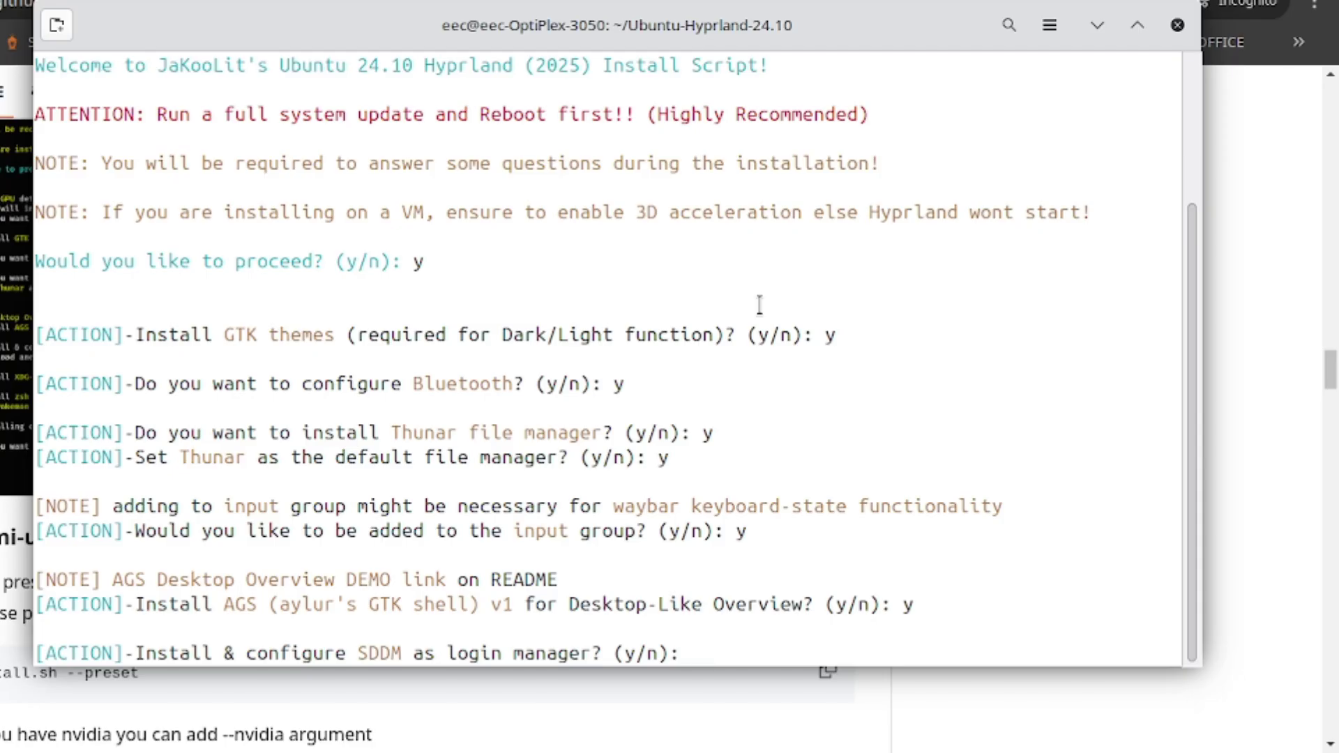
Decline SDDM, accept the XDG portal and zsh setup, decline the ROG packages, and start installing.
text(n)
key(Return)
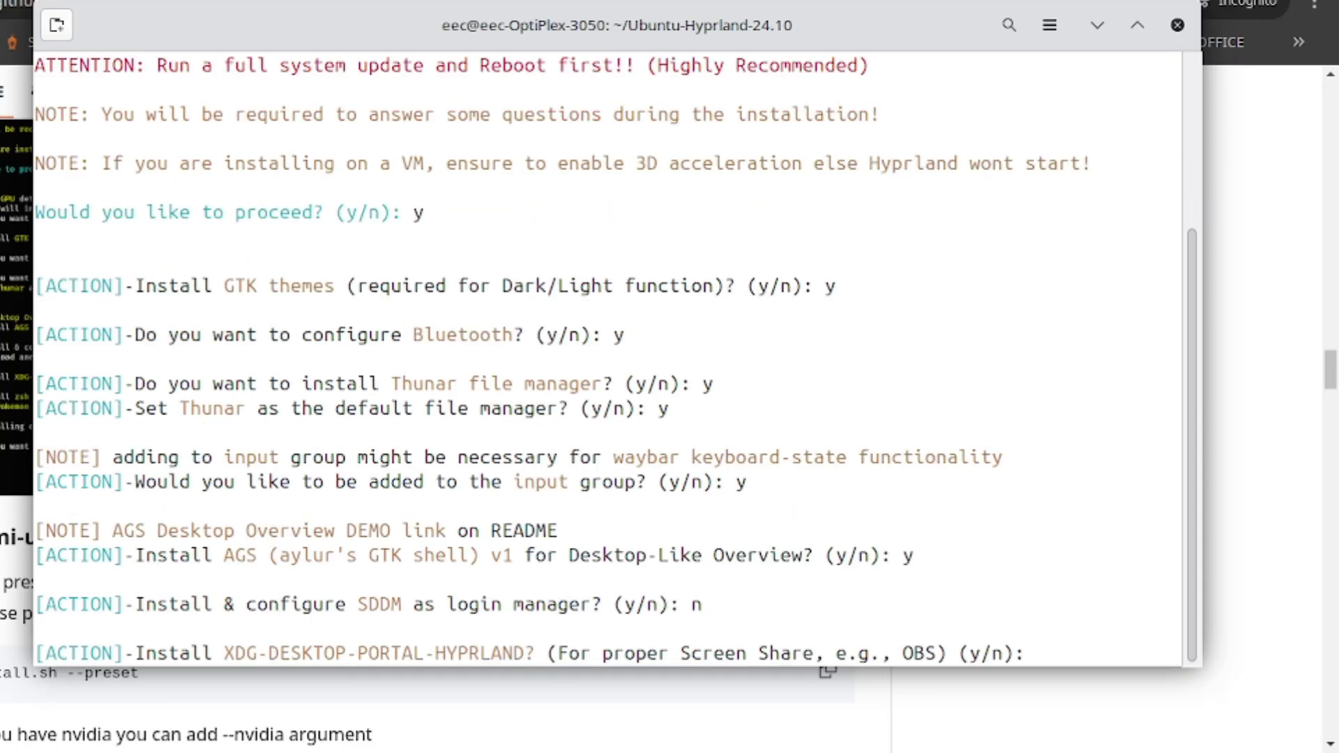
key(y)
key(Return)
key(y)
key(Return)
key(y)
key(Return)
key(n)
key(Return)
key(y)
key(Return)
key(Return)
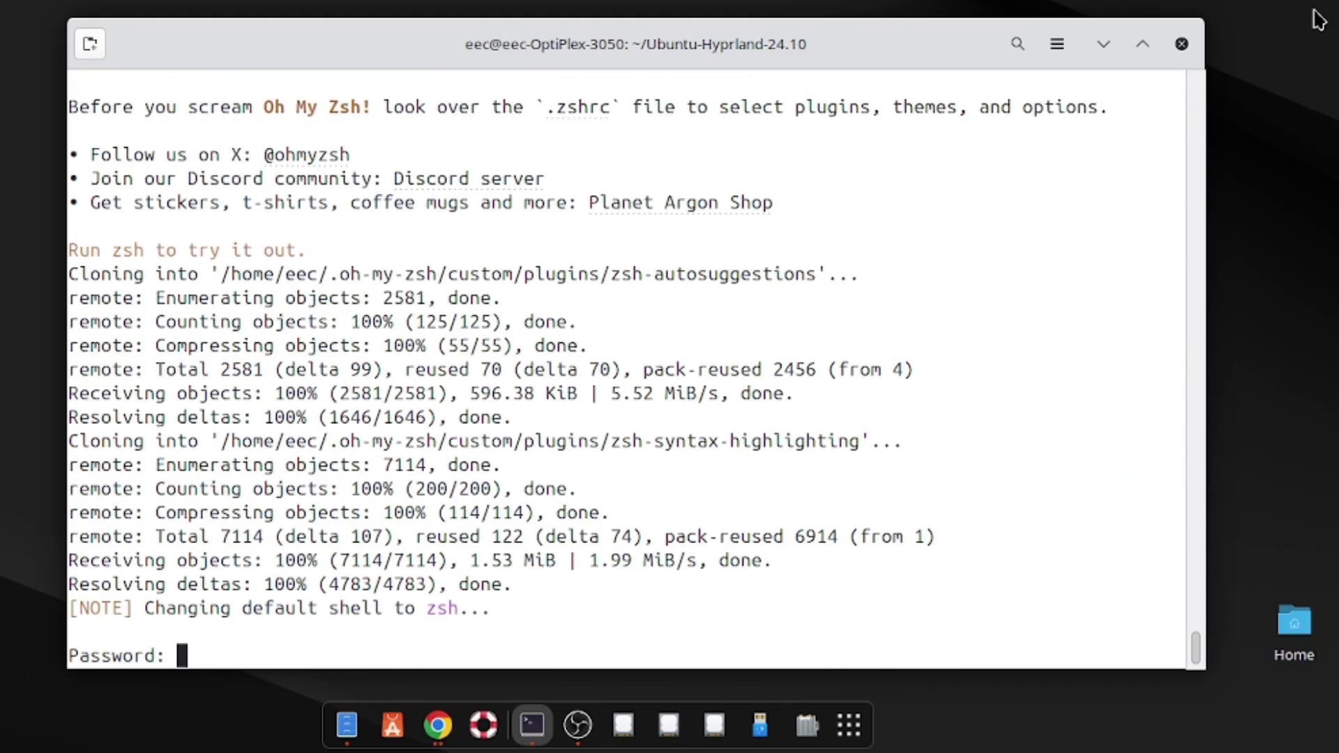
Enter the password, keep the us layout, pick below-1440p, decline 12H clock and rainbow borders, accept extra wallpapers.
key(Return)
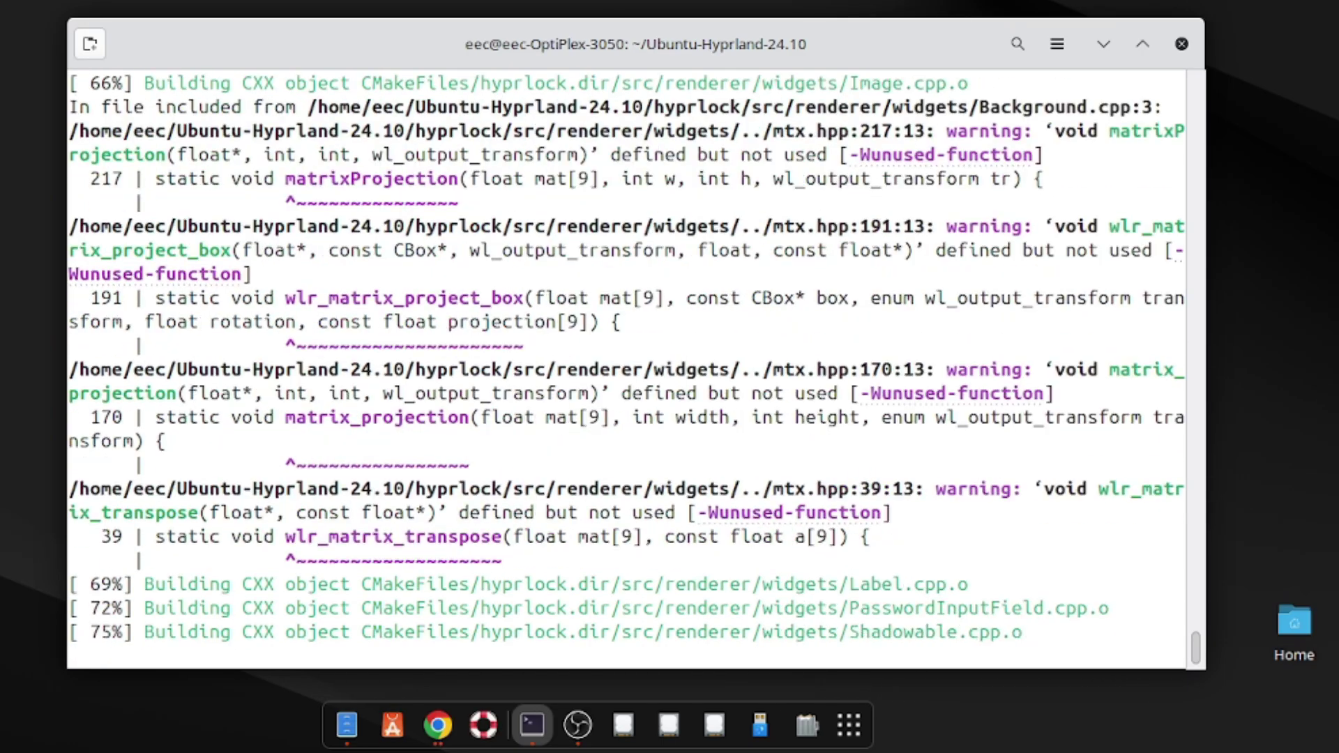
text(Y)
key(Return)
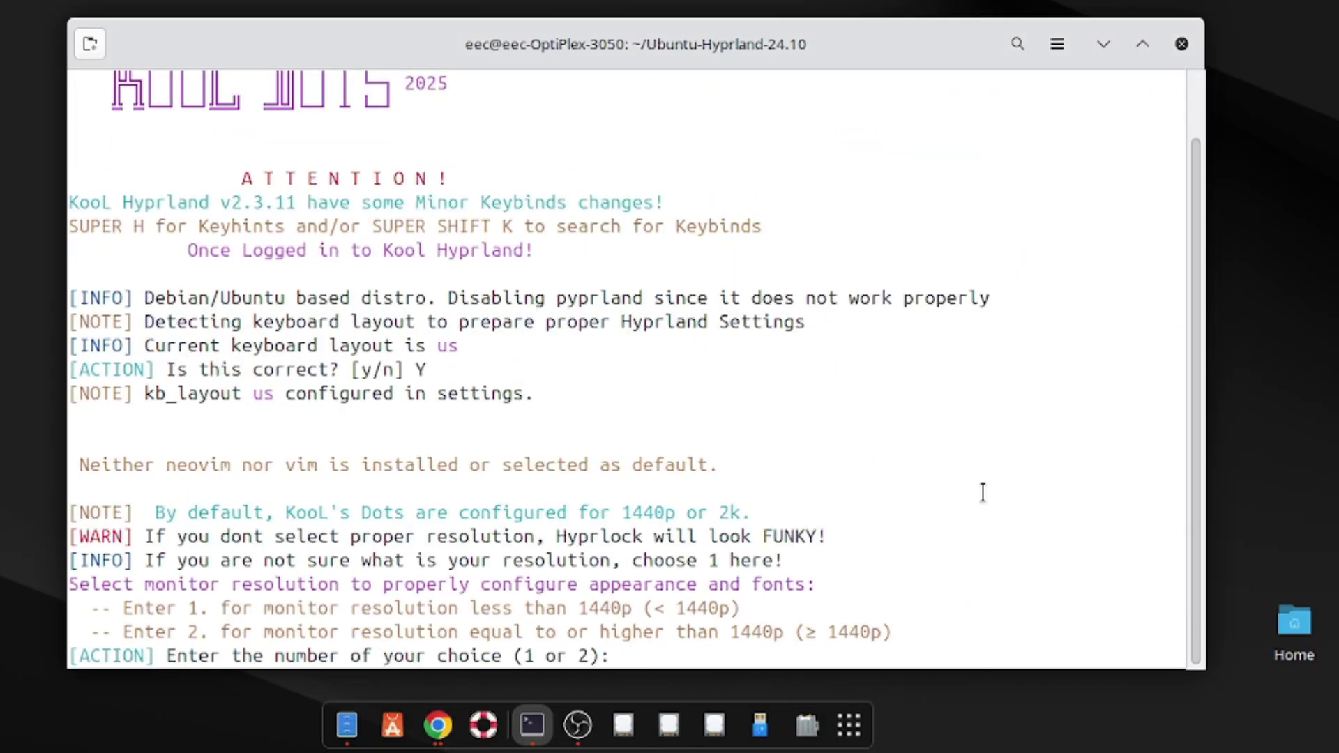
text(1)
key(Return)
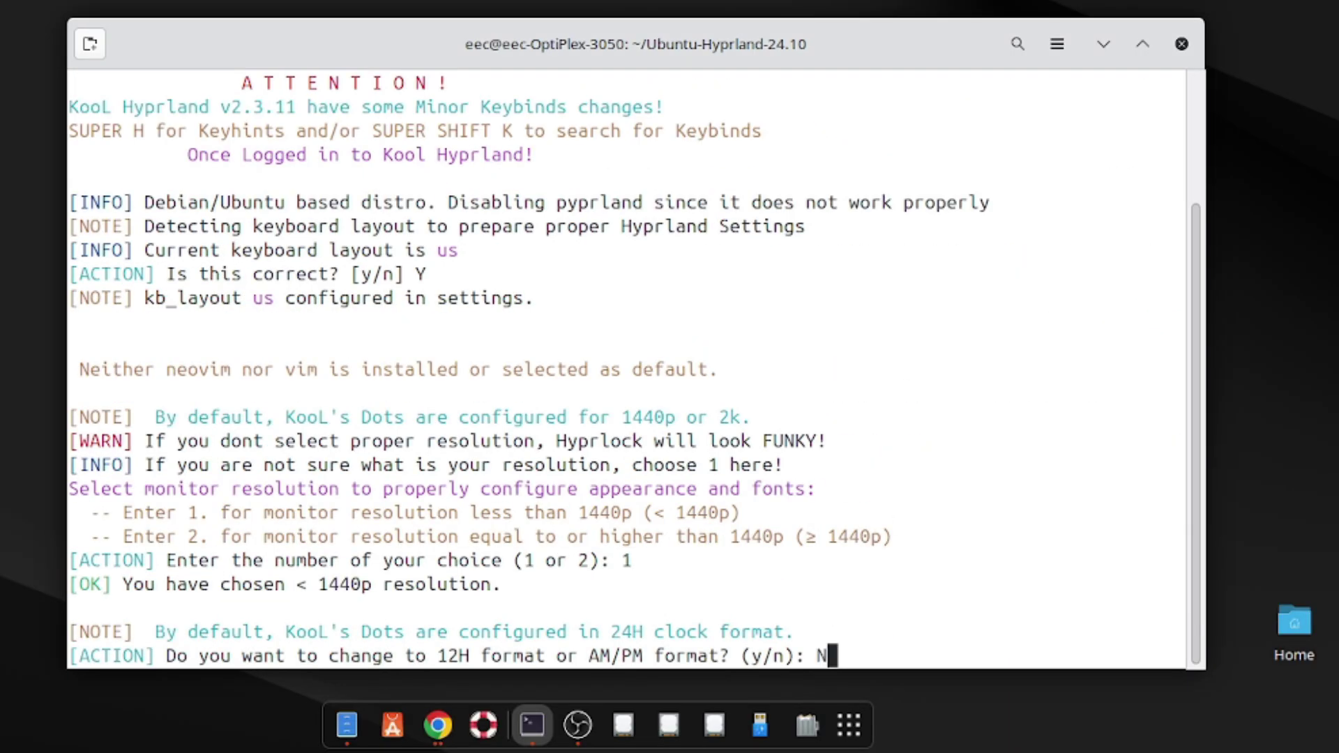
text(N)
key(Return)
text(N)
key(Return)
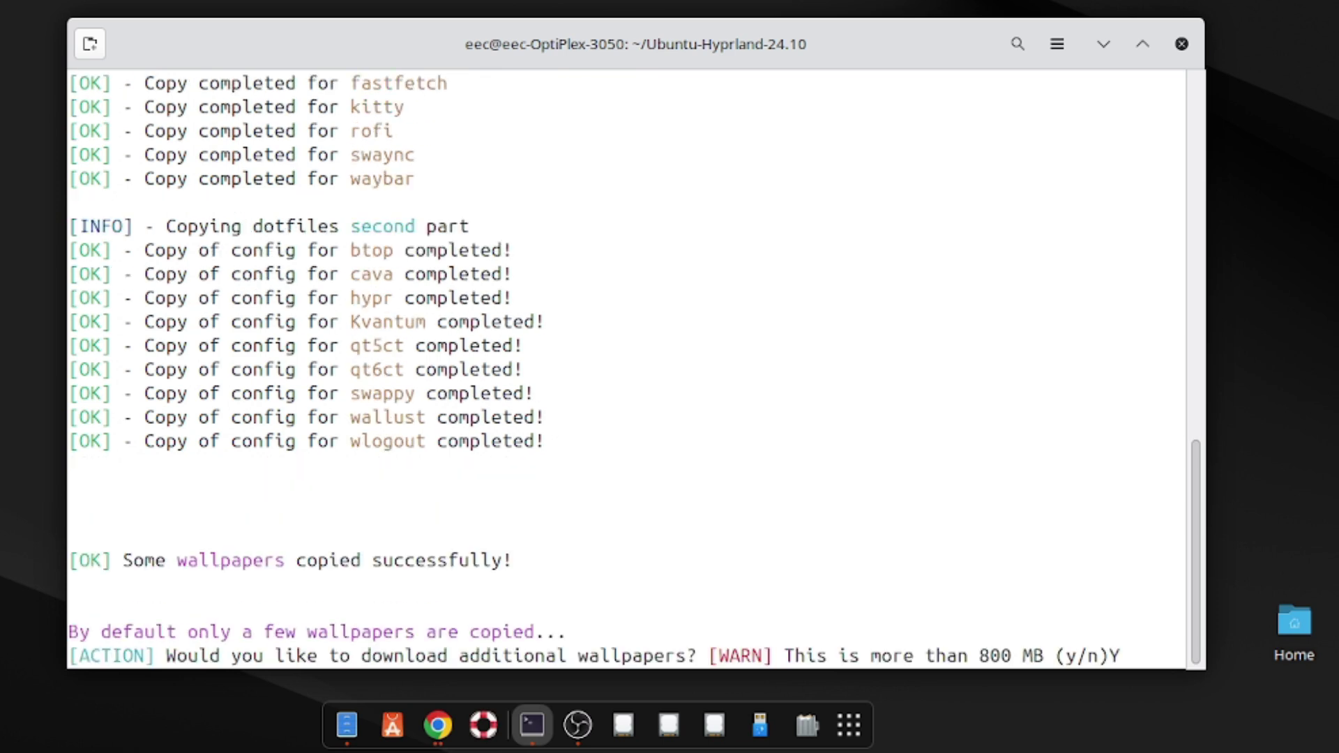
text(Y)
key(Return)
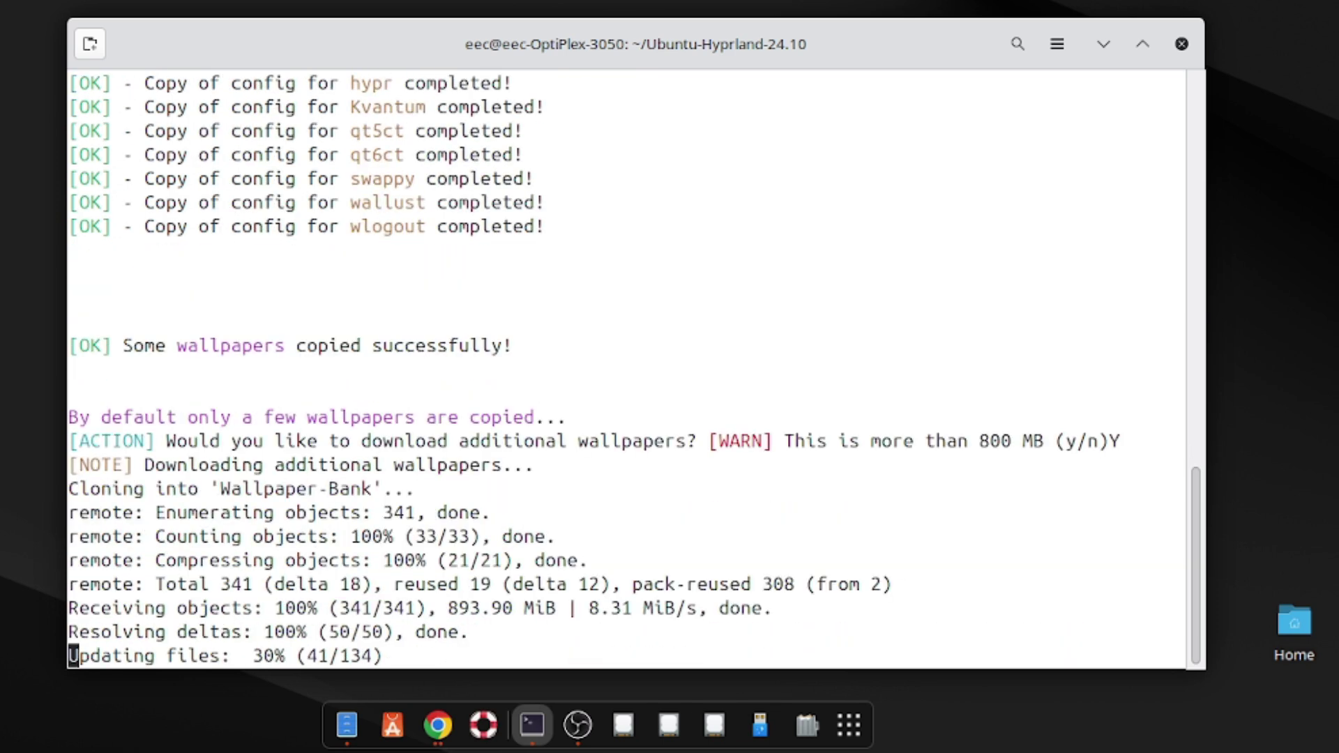
Reboot, choose the Hyprland session on the login screen, and sign in with the account password.
text(Y)
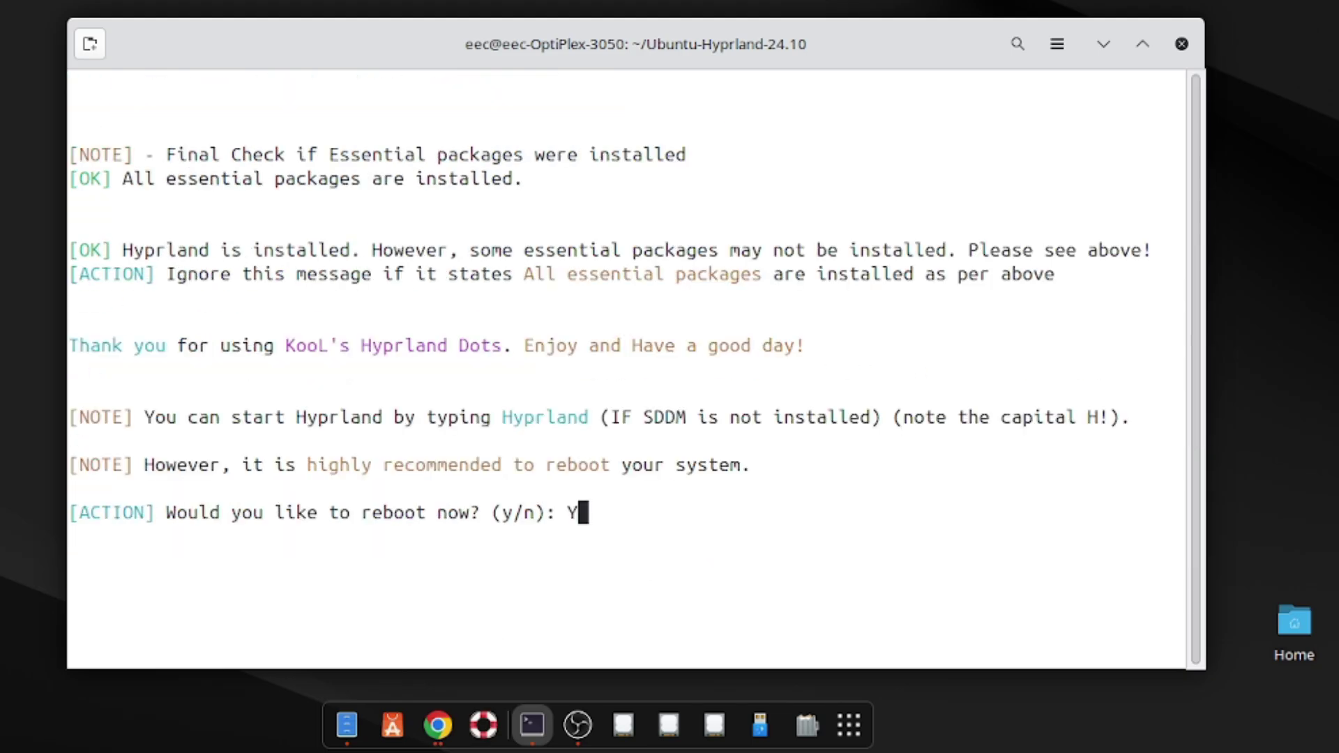
key(Return)
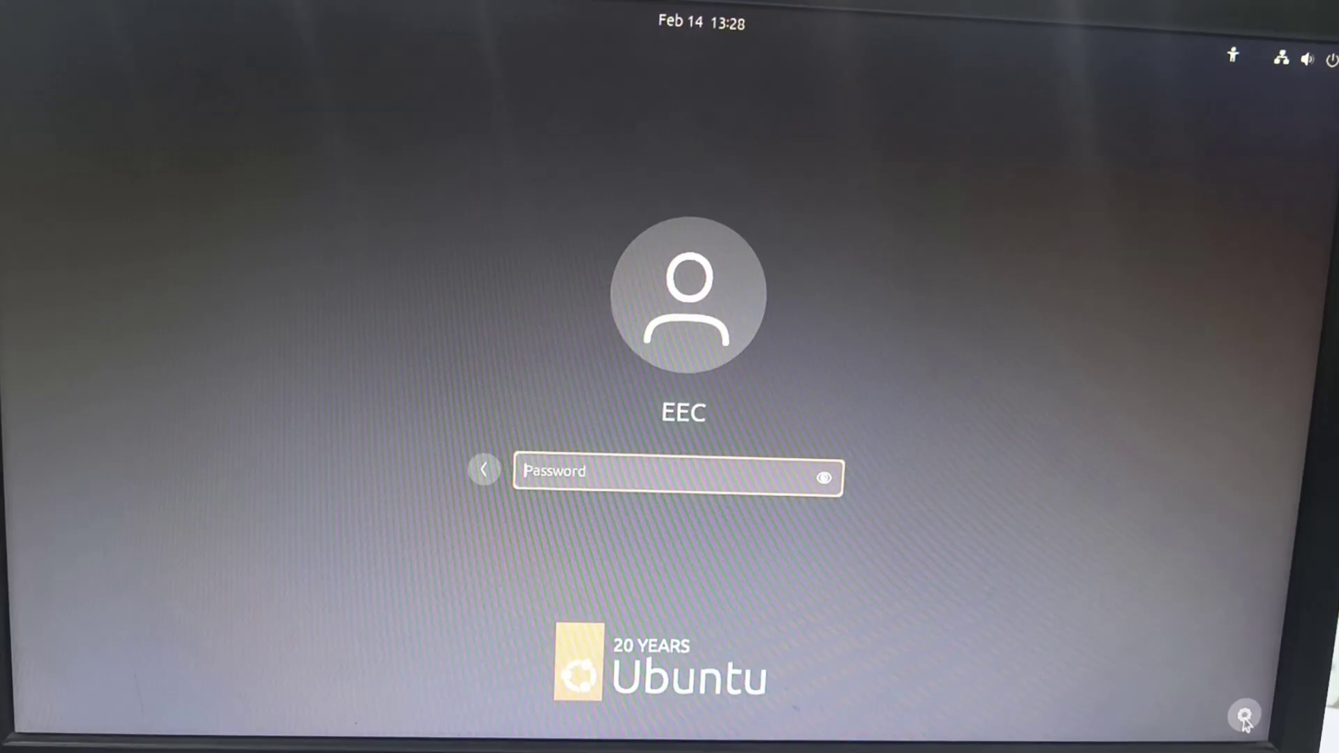
click(1235, 704)
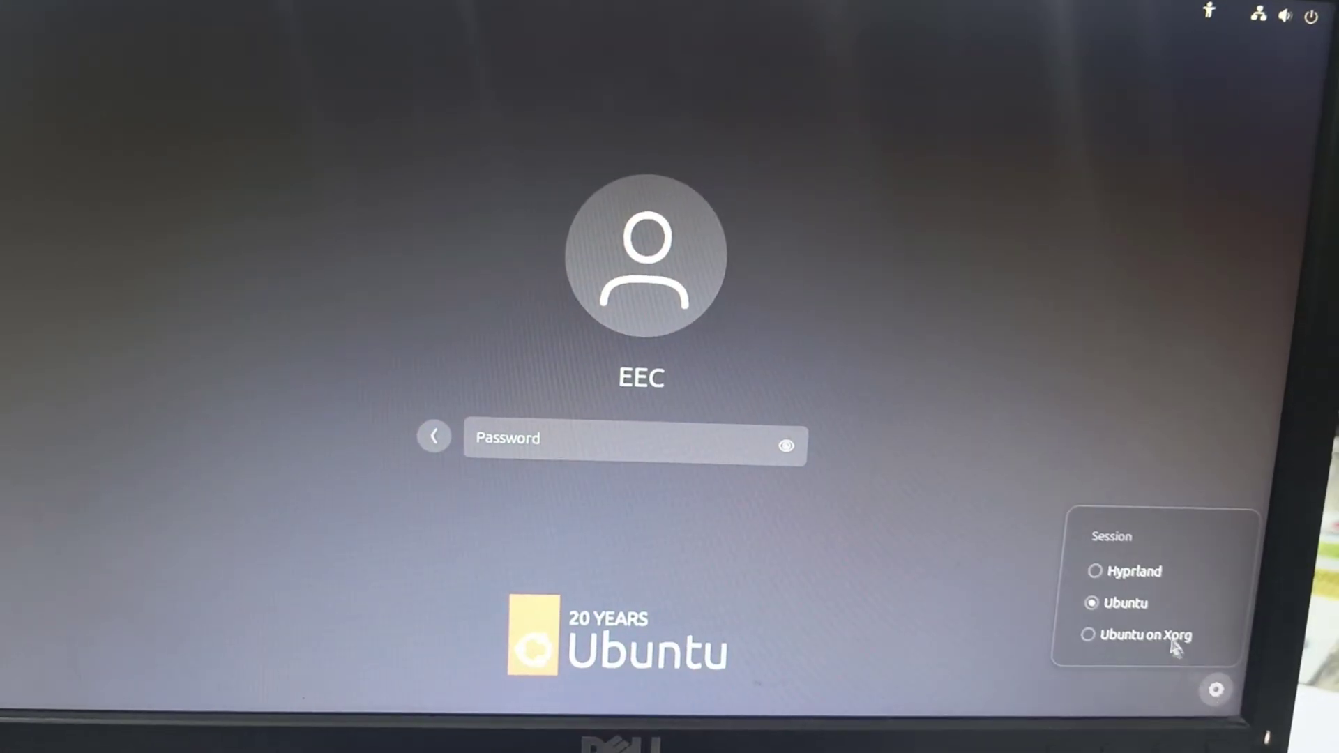
click(1149, 585)
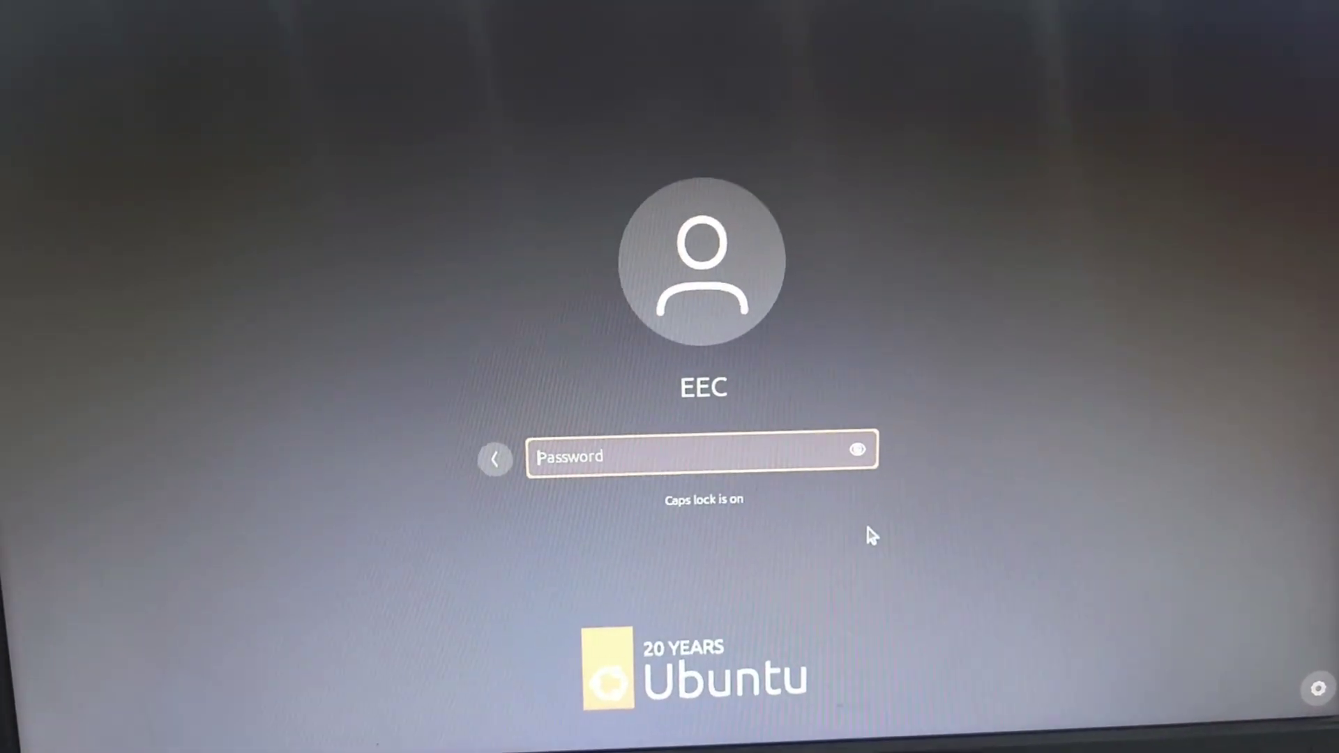
text(****)
key(Return)
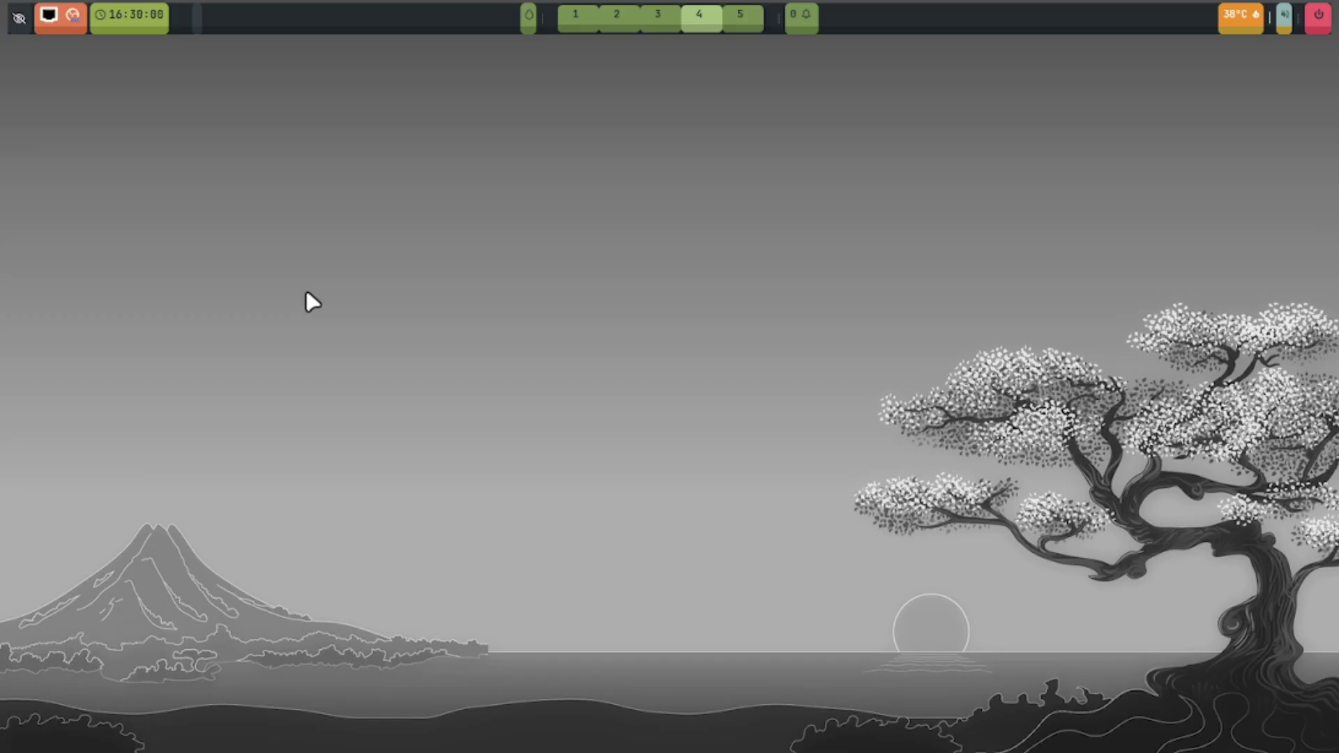
Open the SUPER+H Quick Cheat Sheet and scroll through the KooL keybinds.
key(super+h)
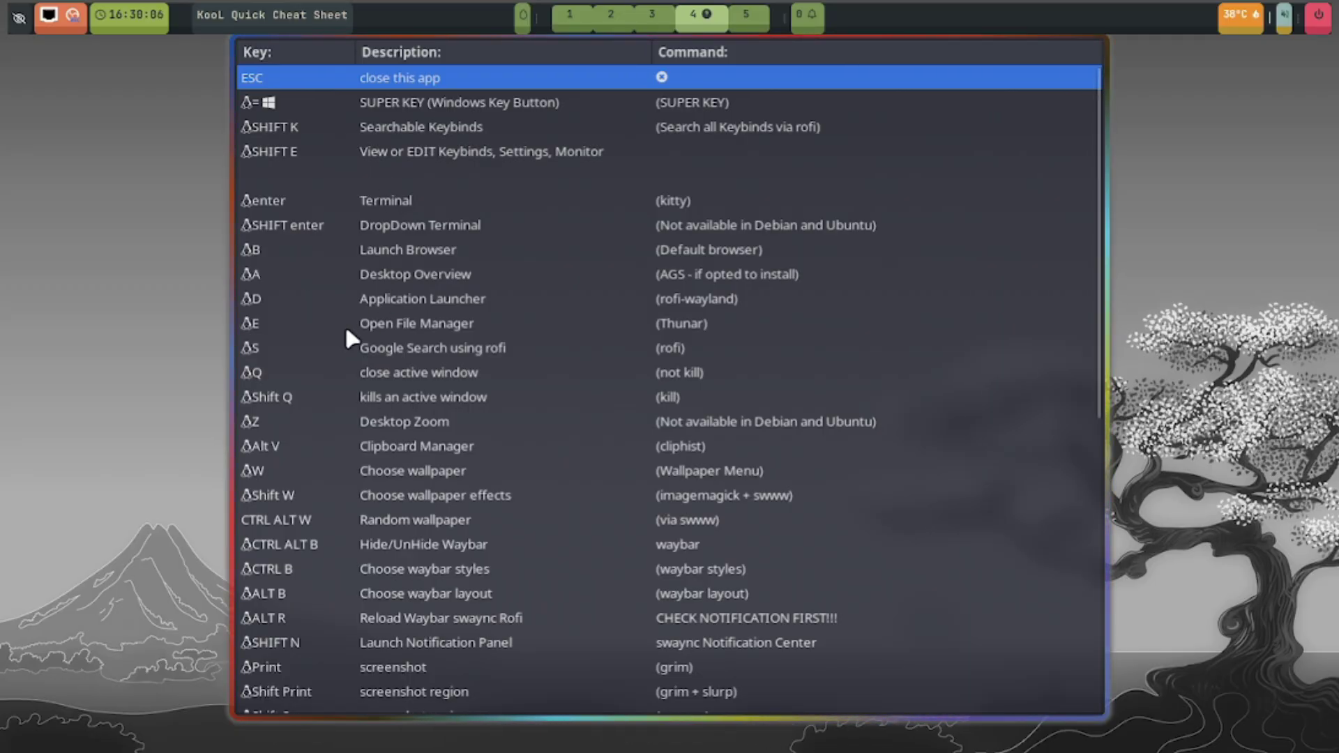
scroll(414, 551, down, 3)
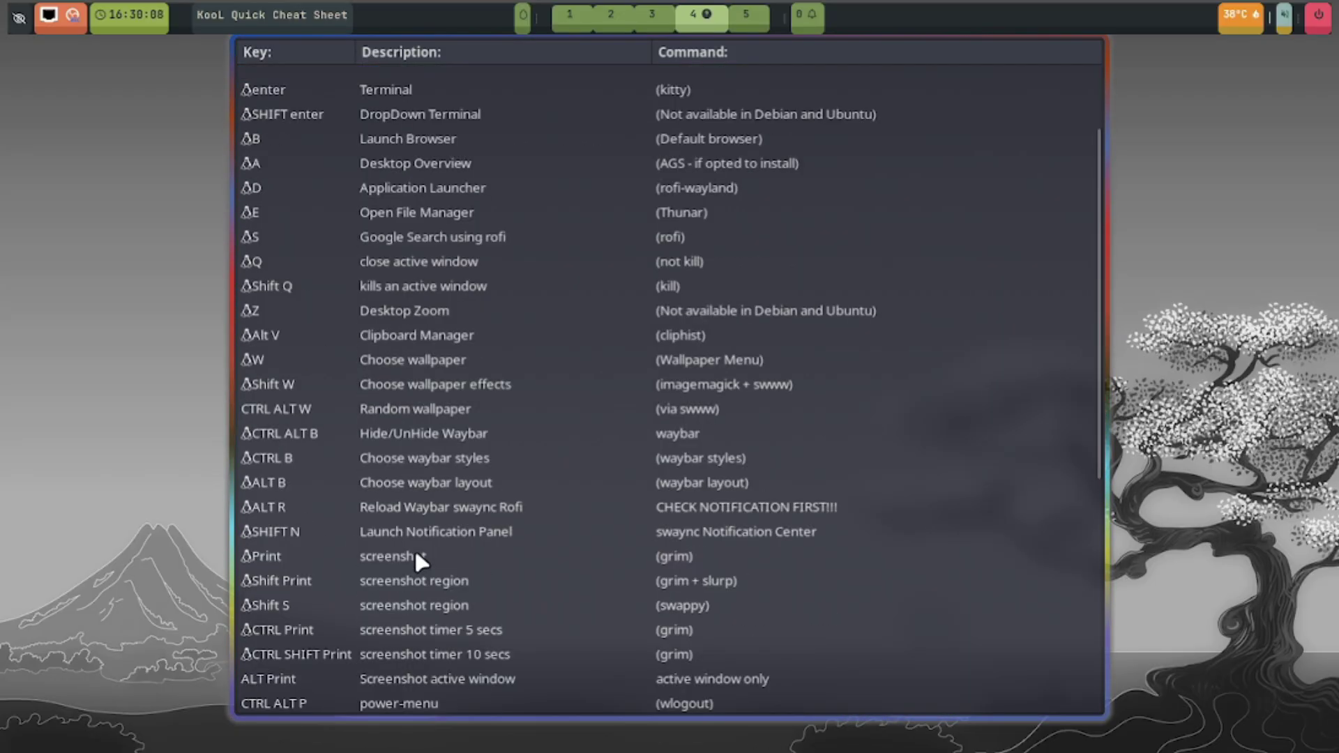
scroll(414, 551, down, 5)
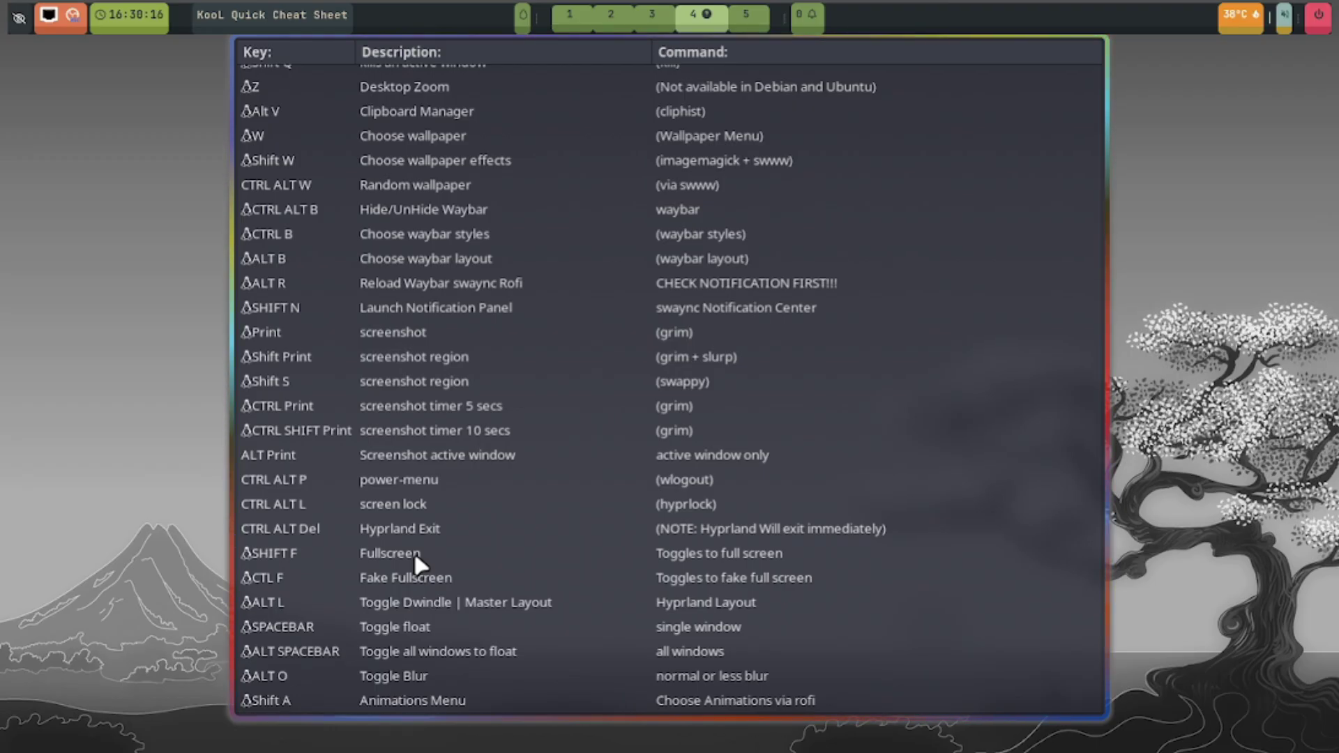
scroll(412, 550, up, 5)
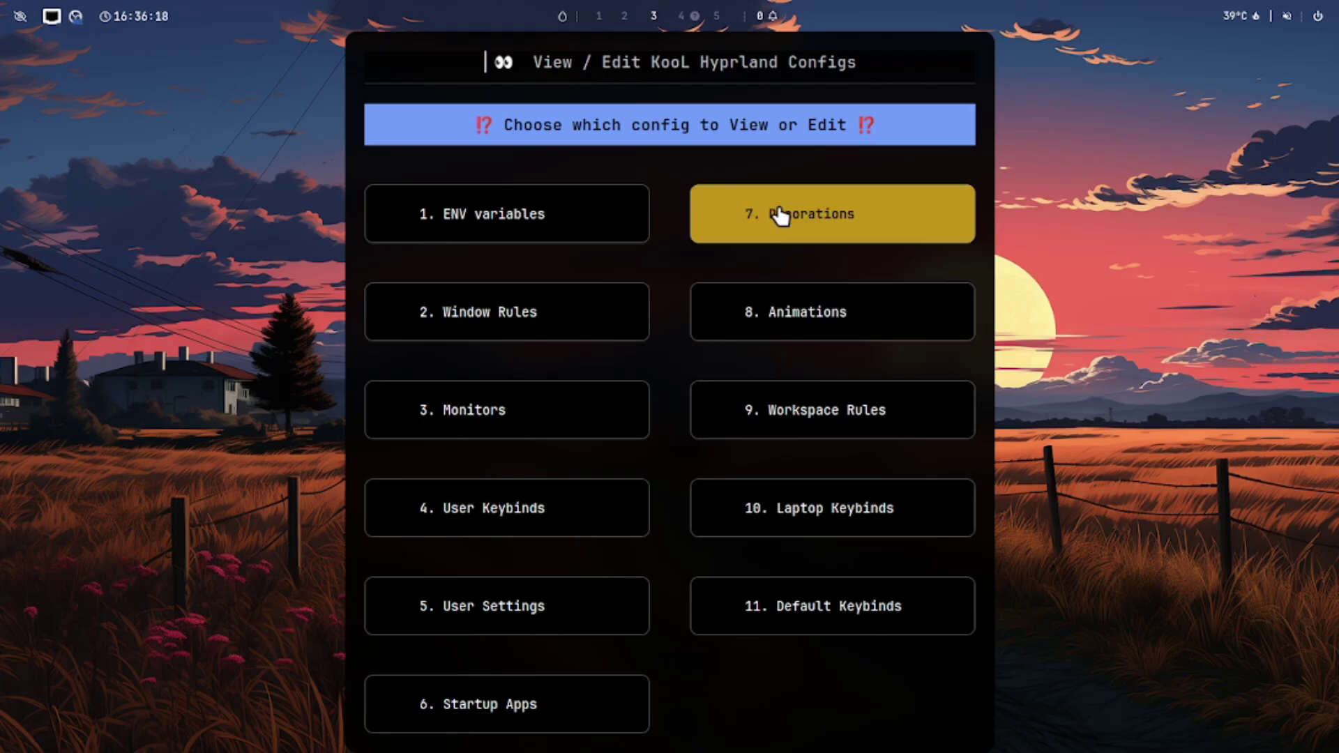
Open the Decorations config in nano and change border_size from 5 to 2.
click(785, 217)
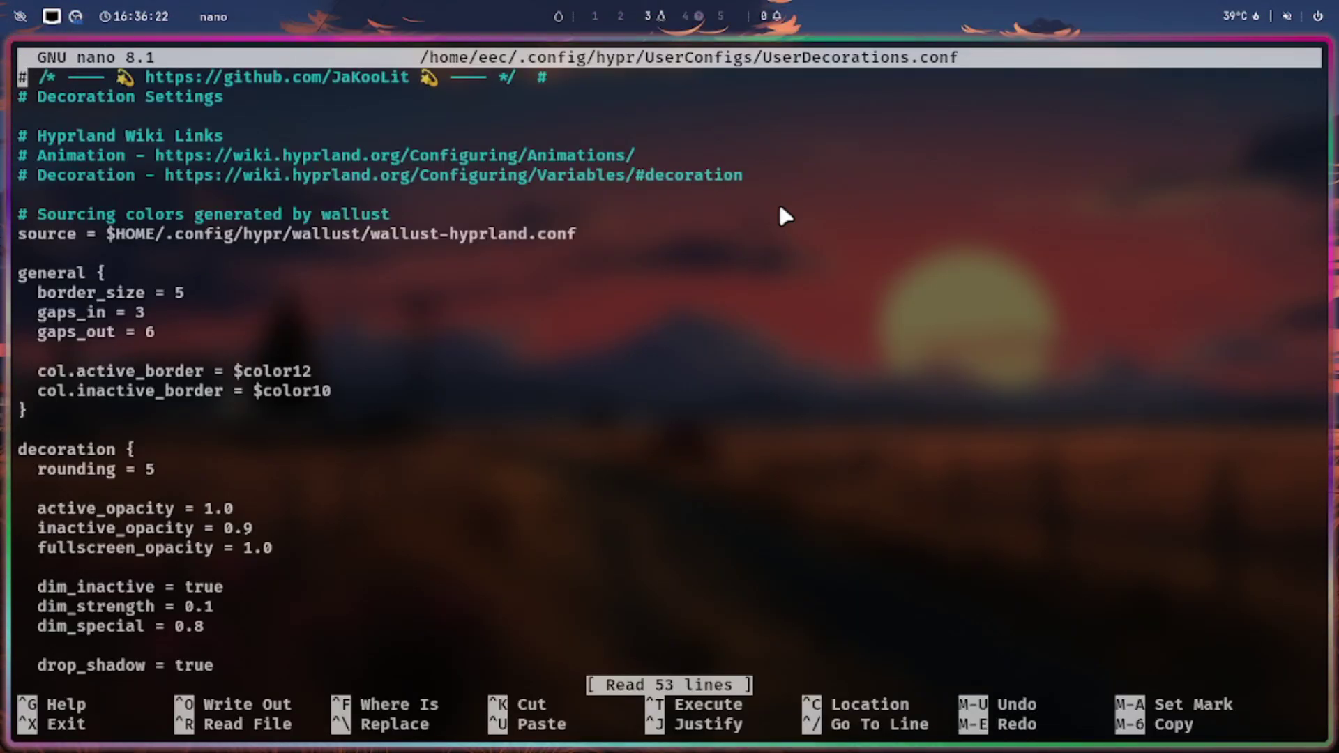
key(Down)
key(Down)
key(Down)
key(Down)
key(Down)
key(Down)
key(Down)
key(Down)
key(Down)
key(Down)
key(Down)
key(Down)
key(Down)
key(Down)
key(Down)
key(Down)
key(Down)
key(Up)
key(Up)
key(Up)
key(Up)
key(Up)
key(Up)
key(Up)
key(Up)
key(Up)
key(Up)
key(Up)
key(Up)
key(Up)
key(Up)
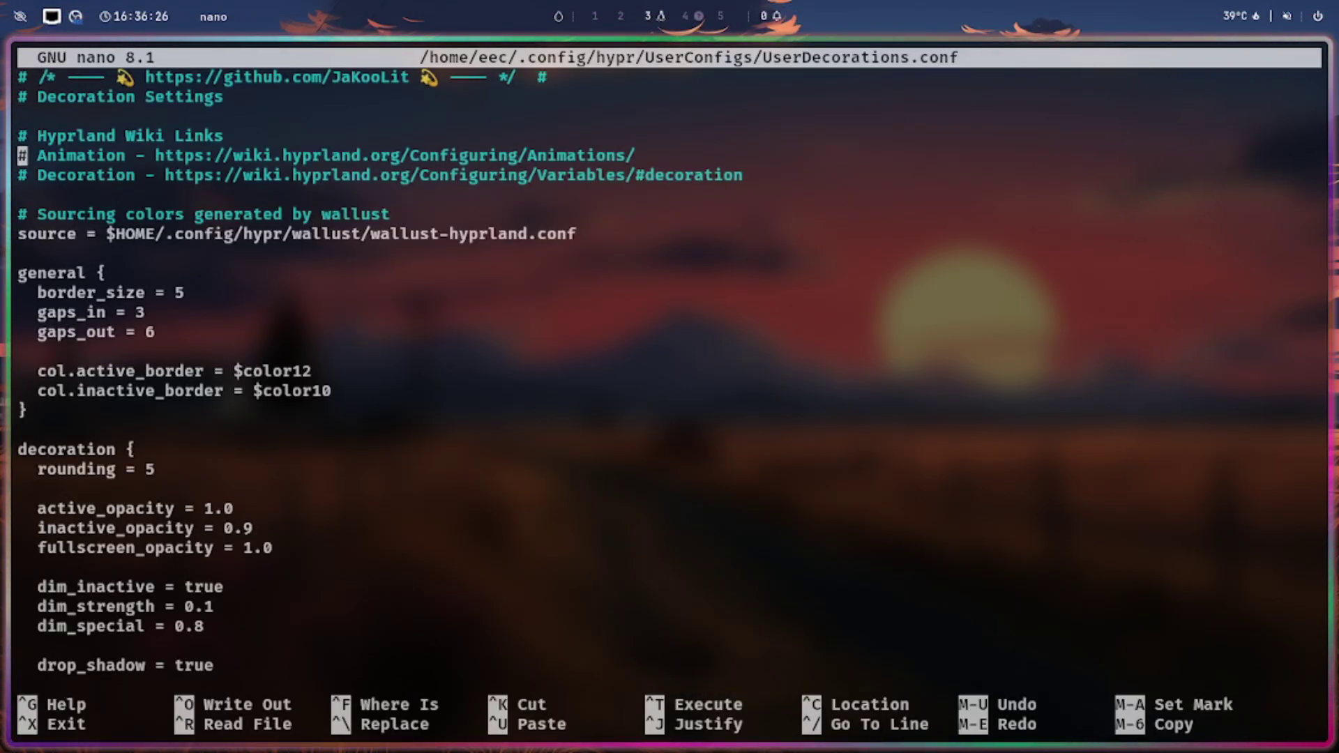
key(Down)
key(Down)
key(Down)
key(Down)
key(Down)
key(Down)
key(Down)
key(Down)
key(Right)
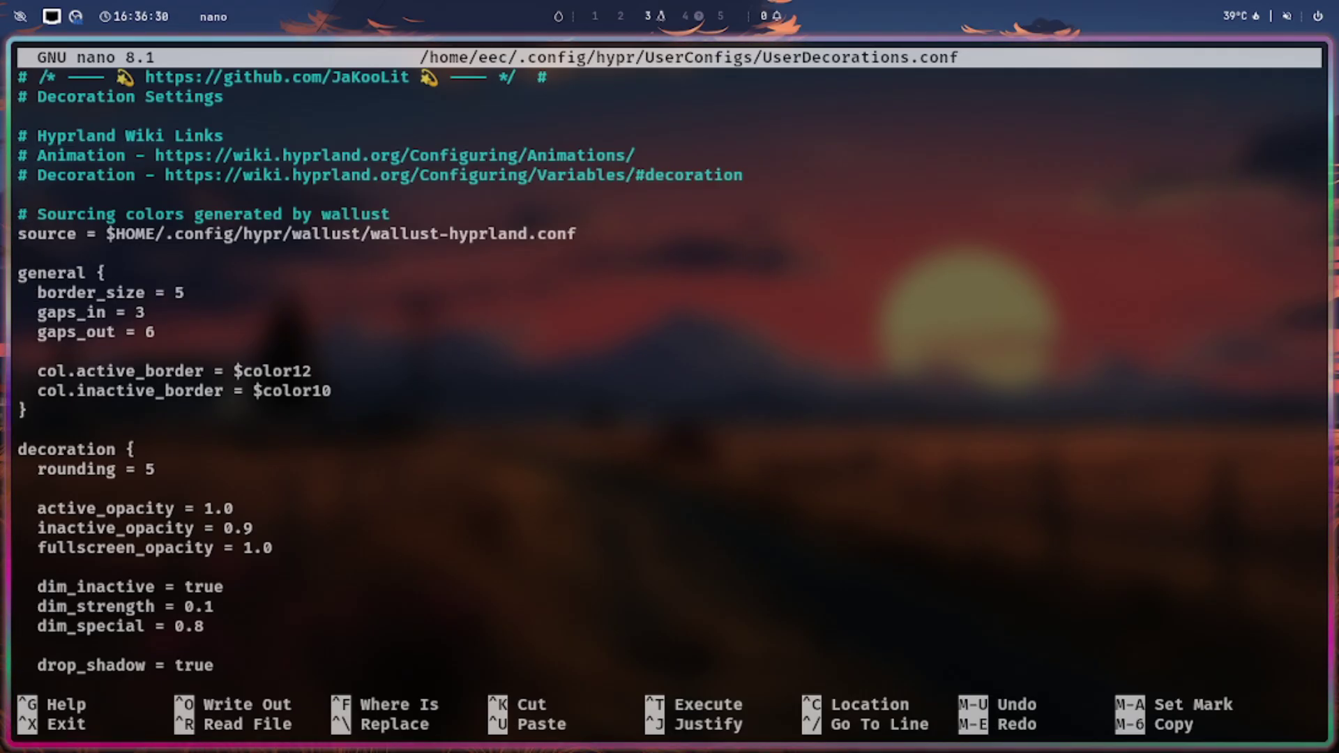
key(Delete)
text(2)
key(Down)
Open a second terminal beside the editor and change rounding from 5 to 3.
key(super+Return)
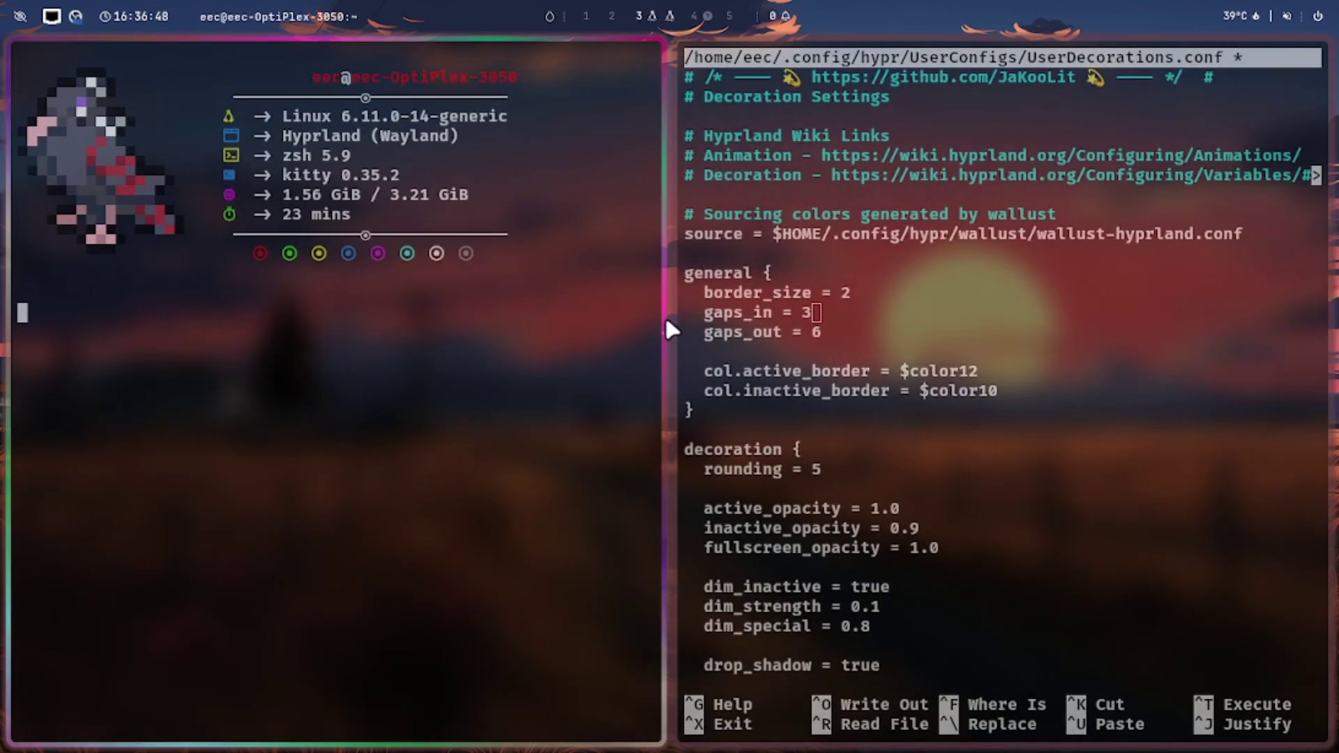
key(Down)
key(Down)
key(Down)
key(Down)
key(Down)
key(Down)
key(Down)
key(Down)
key(BackSpace)
text(3)
key(Down)
key(Down)
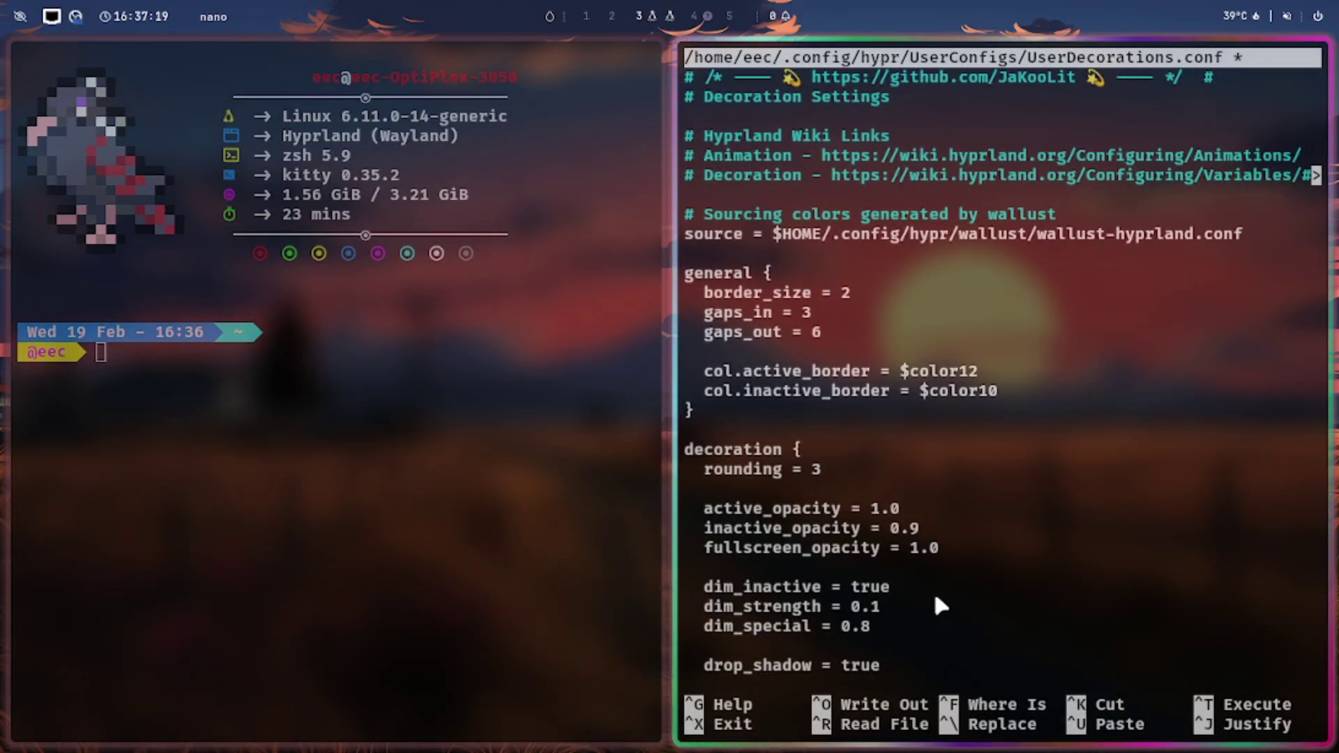
Set inactive_opacity to 0.5 so unfocused windows appear faded.
key(Down)
key(Right)
key(Right)
key(Right)
key(End)
key(BackSpace)
text(5)
key(Down)
key(Down)
key(Down)
key(Down)
key(Down)
key(Down)
key(Down)
key(Down)
key(Down)
key(Down)
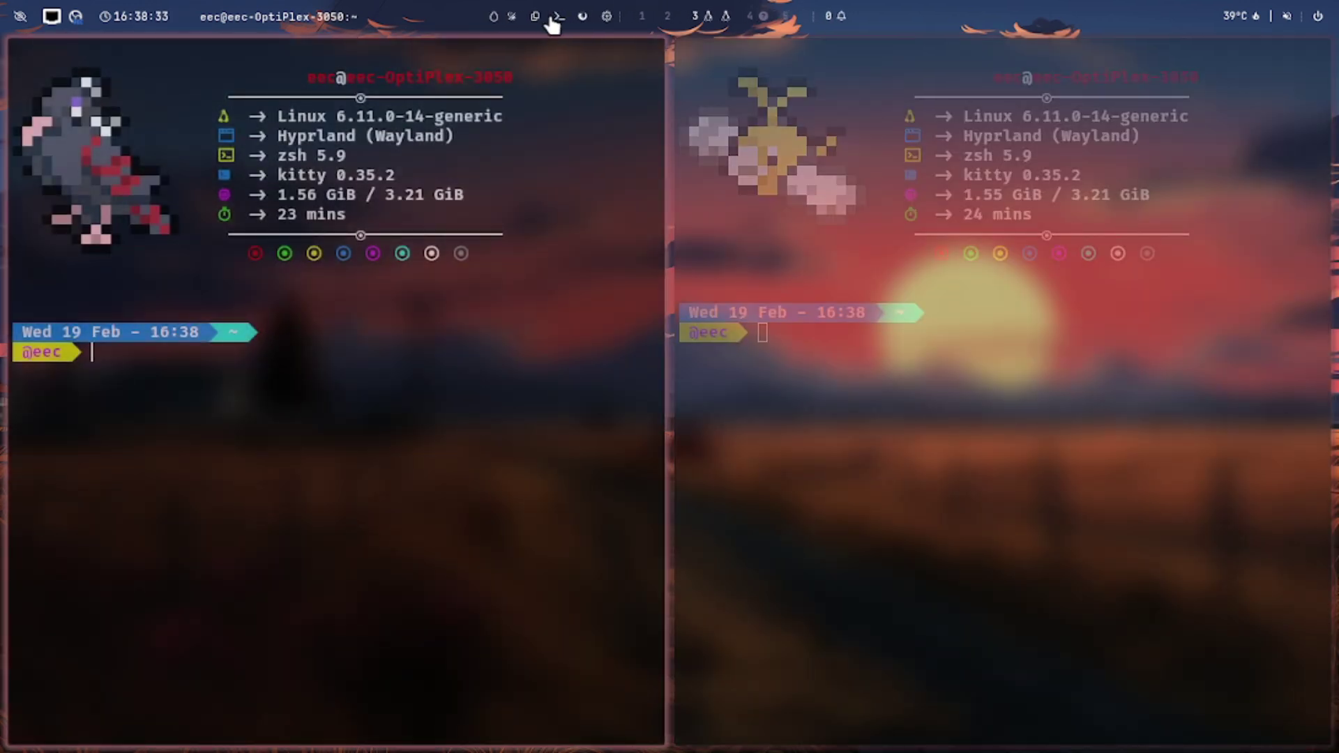
Reopen the KooL config chooser from the config icon in the top bar.
click(604, 19)
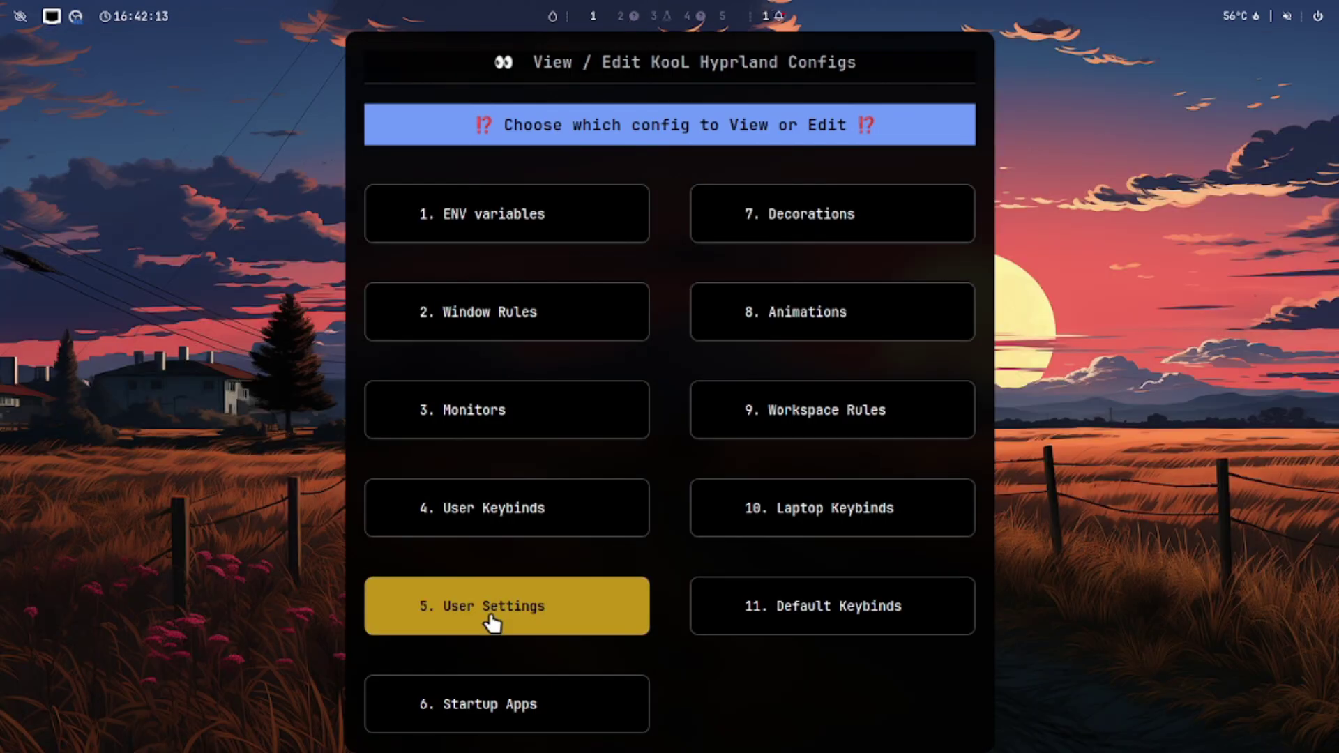
Open UserKeybinds.conf in nano, scroll through its keybinds, then bring up the Lock/Reboot/Logout power menu.
click(479, 505)
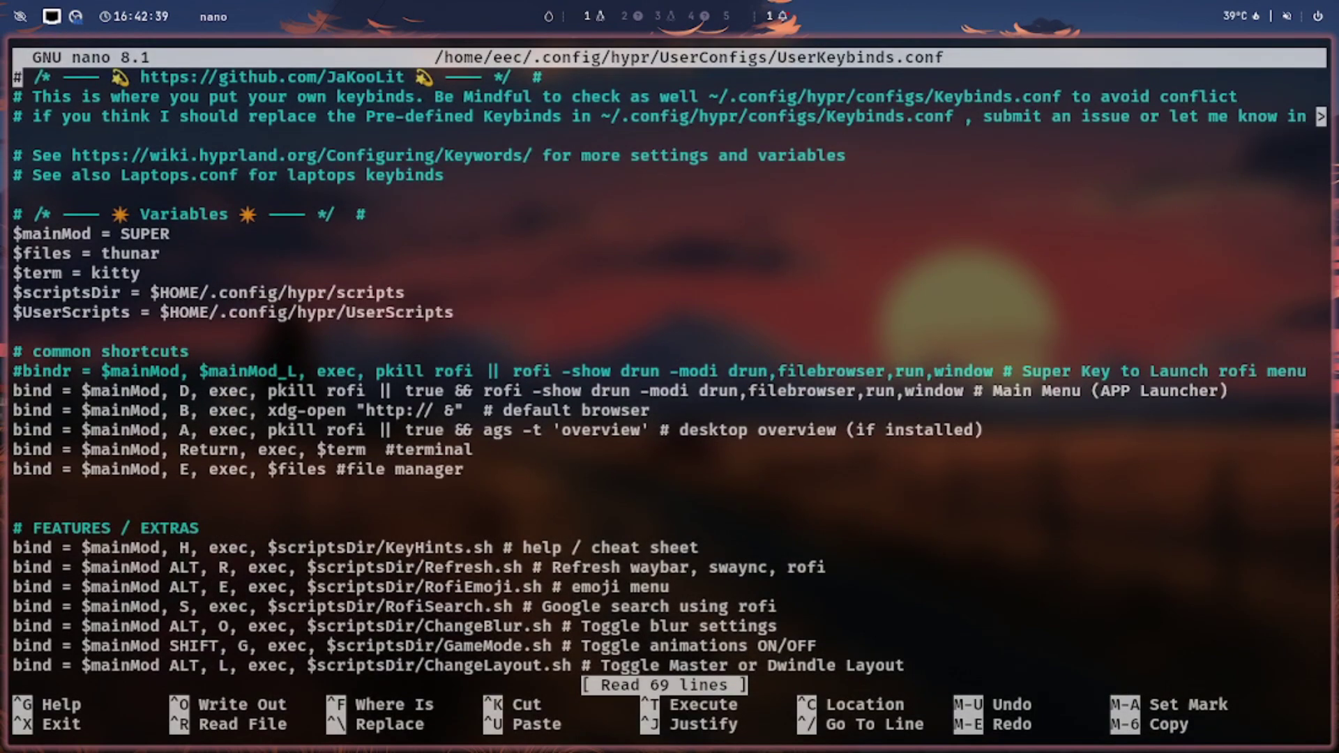
scroll(223, 523, down, 5)
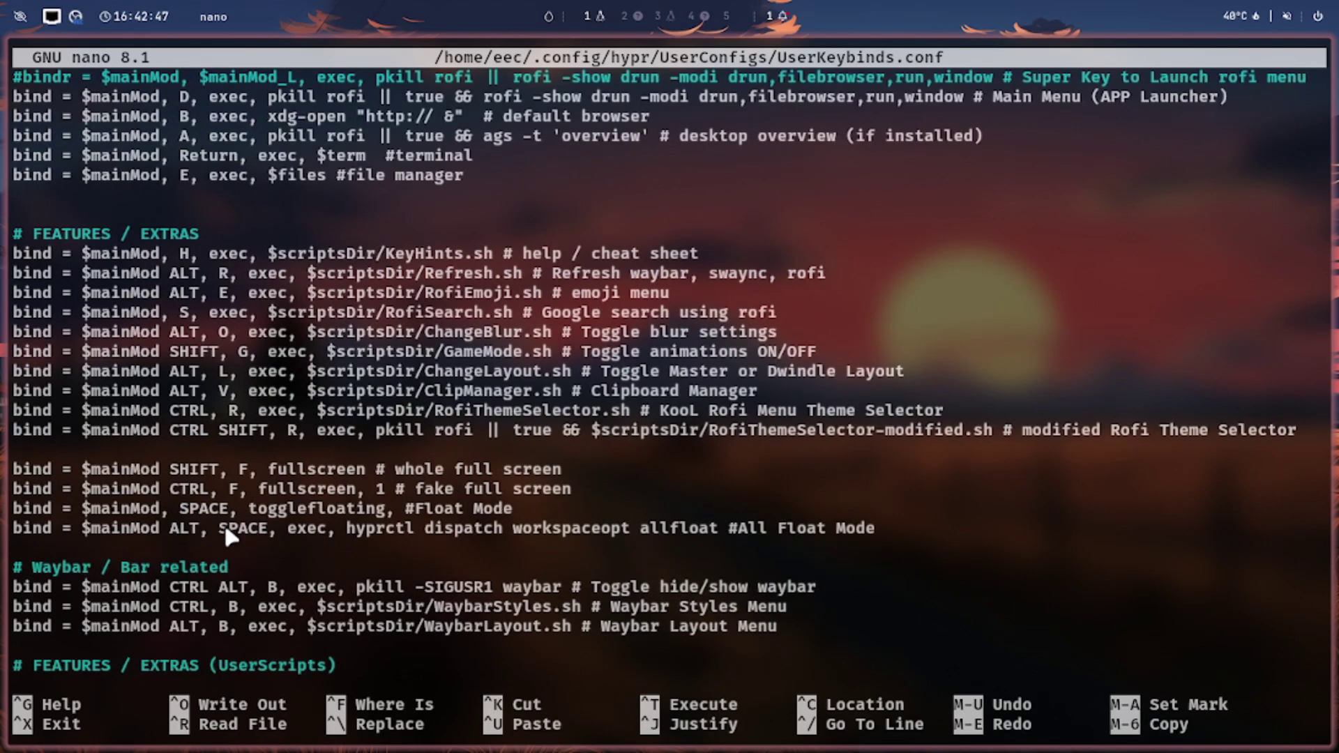
scroll(224, 523, down, 8)
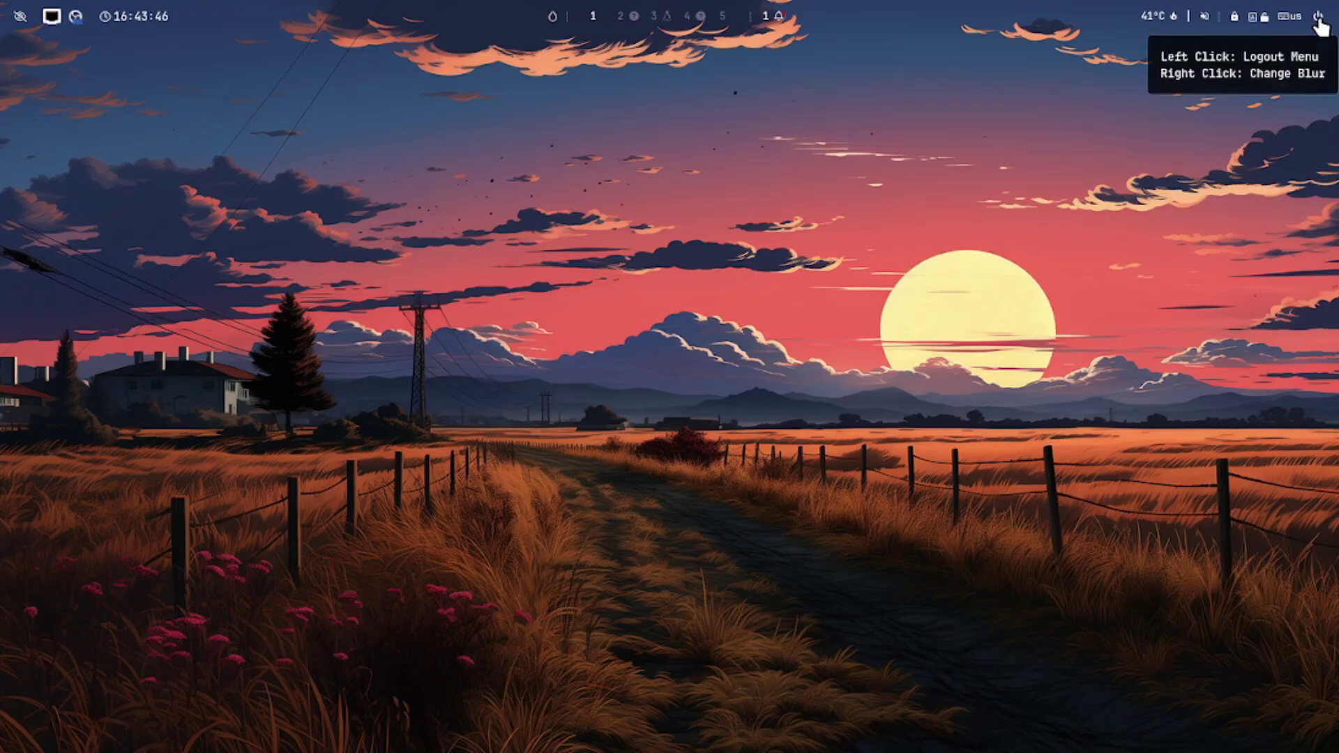
click(1319, 18)
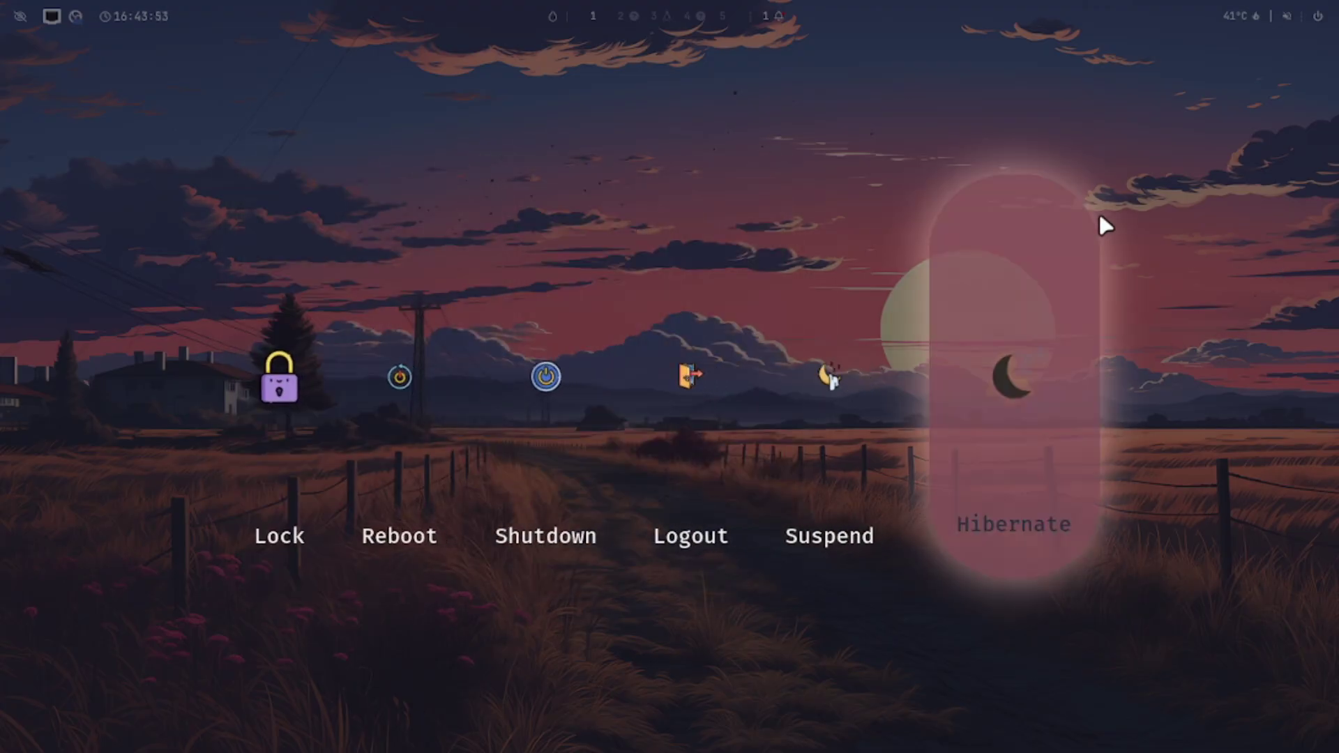
Dismiss the power menu, go to workspace 3, toggle light mode, and close the wallpaper chooser.
key(Escape)
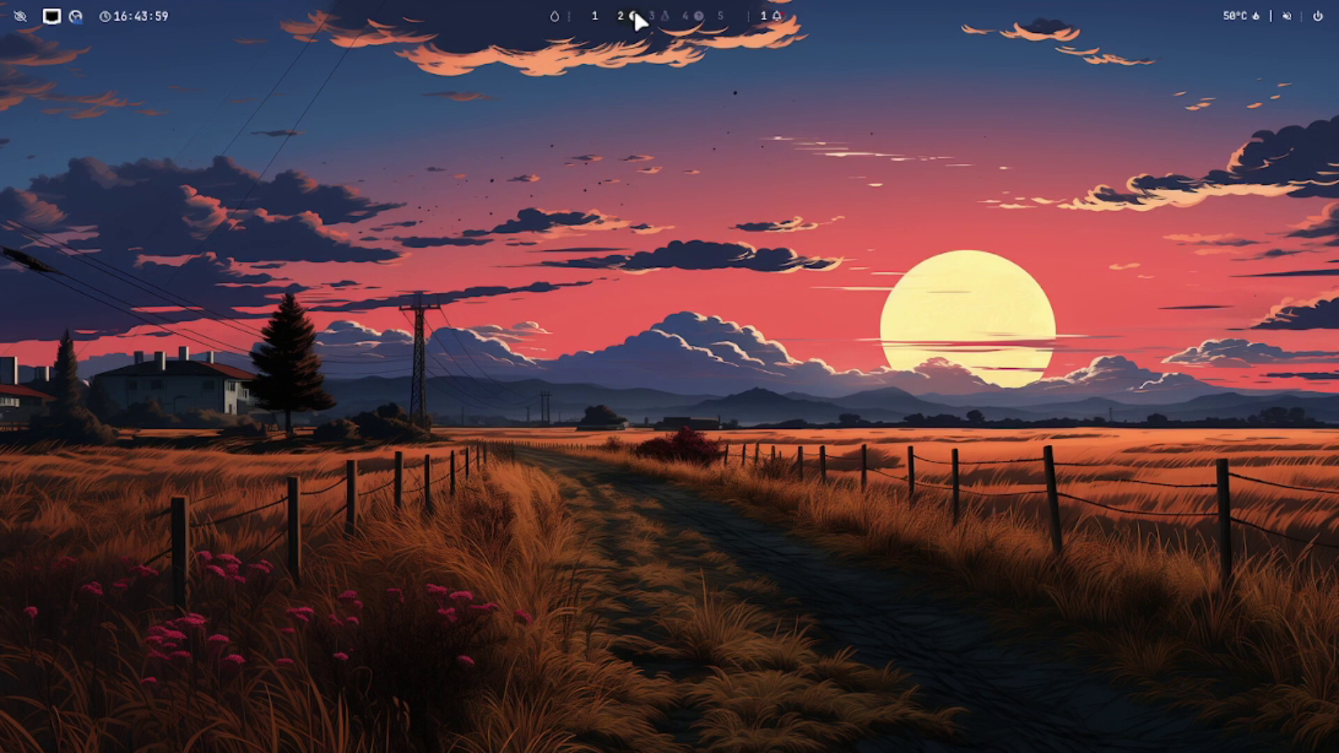
click(655, 15)
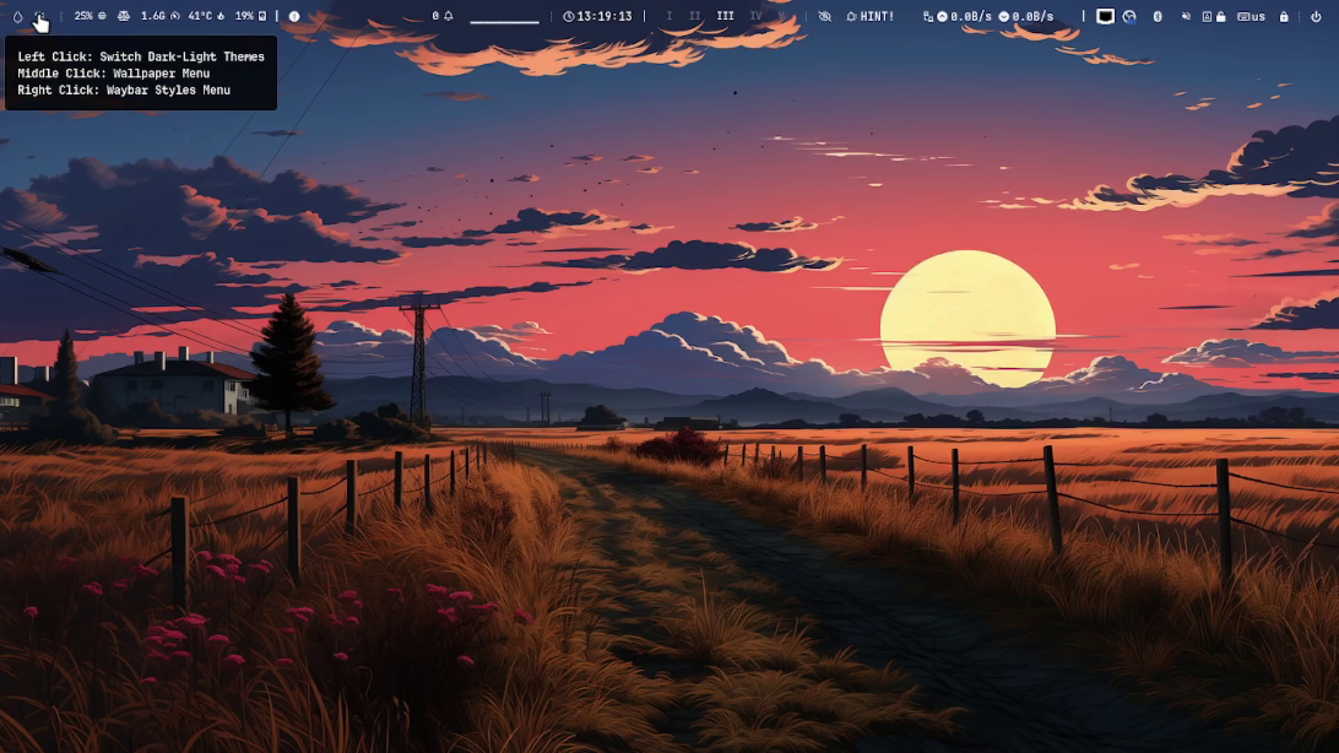
click(40, 21)
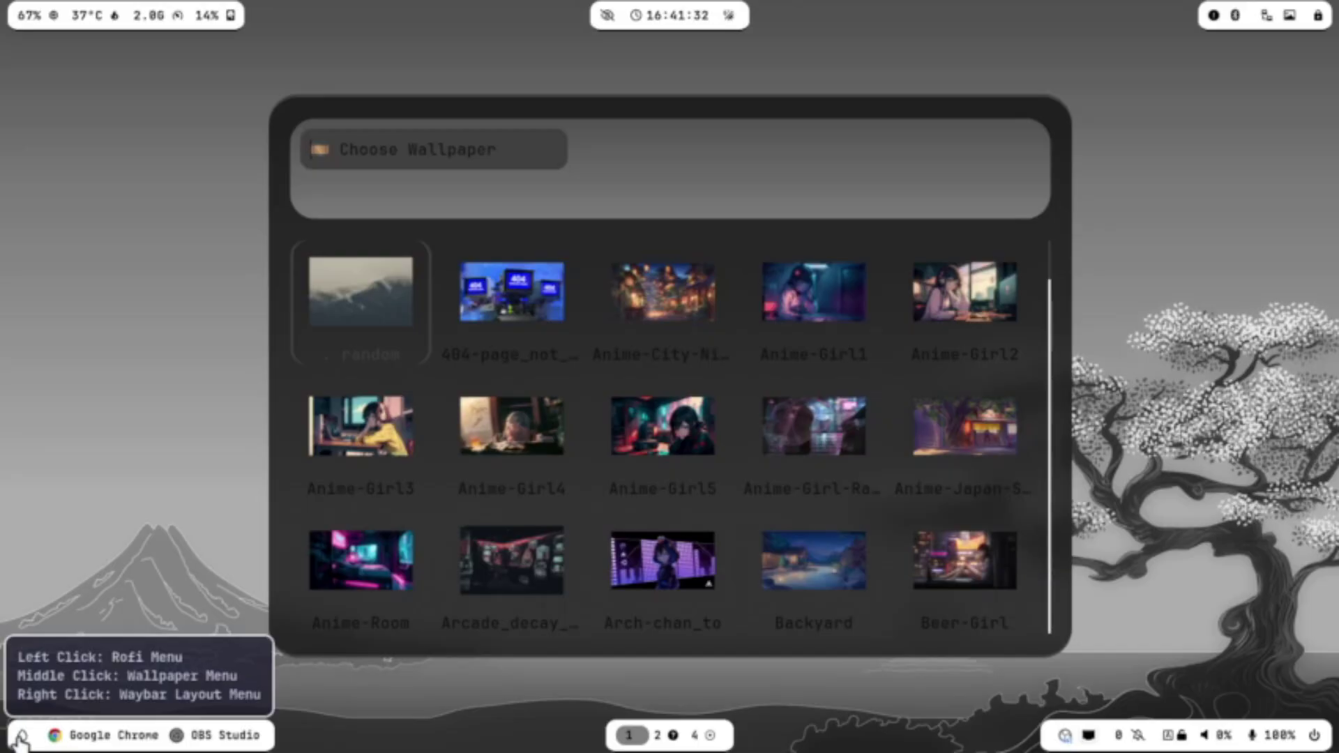
click(21, 740)
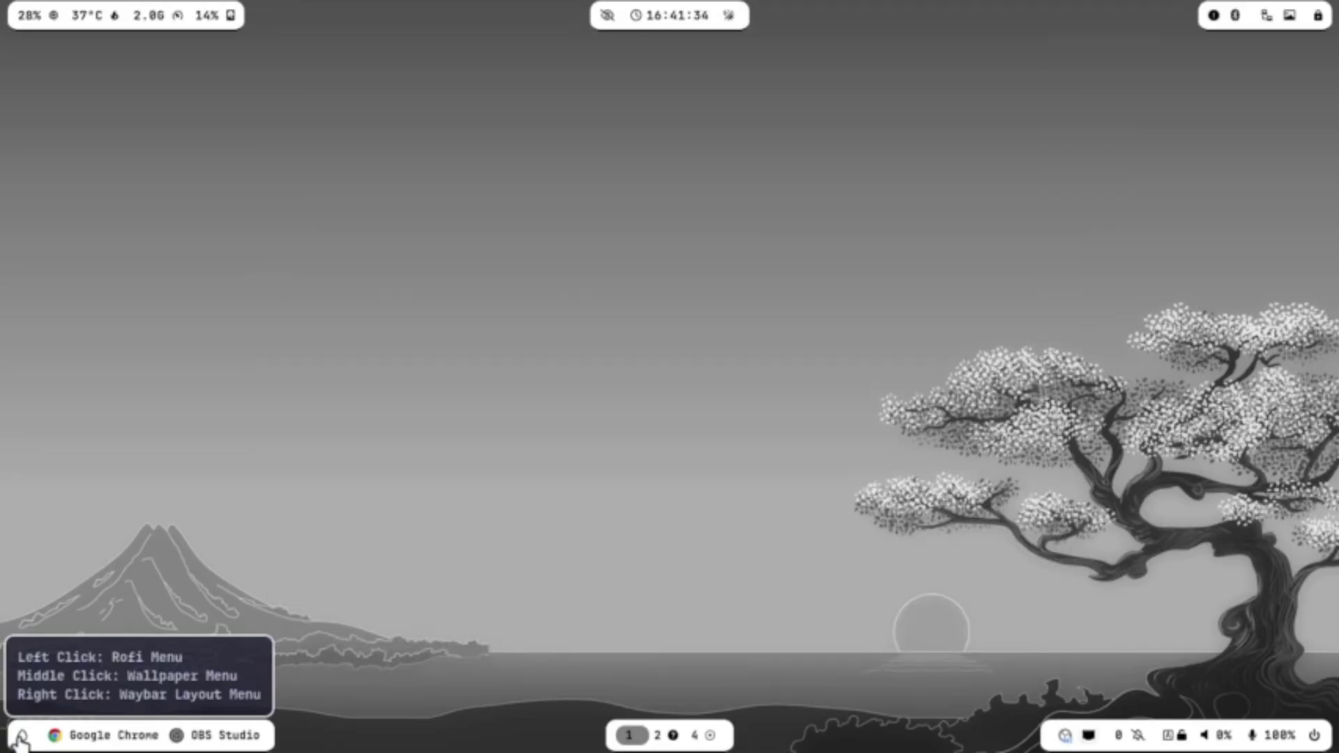